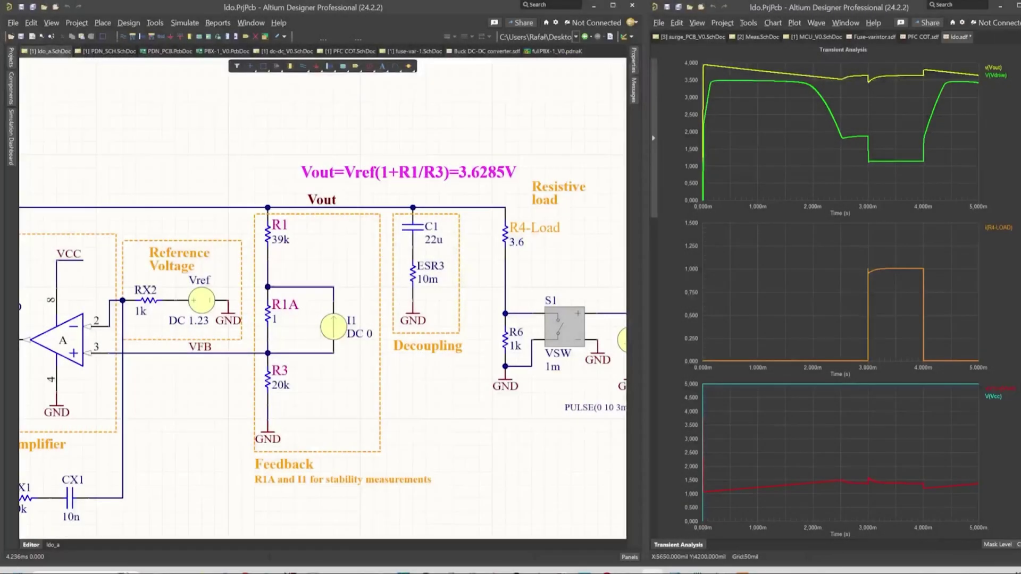
Step: Look over the VX1 pulse source and the switched load circuit in the schematic
scroll(630, 189, "down", 3, "ctrl")
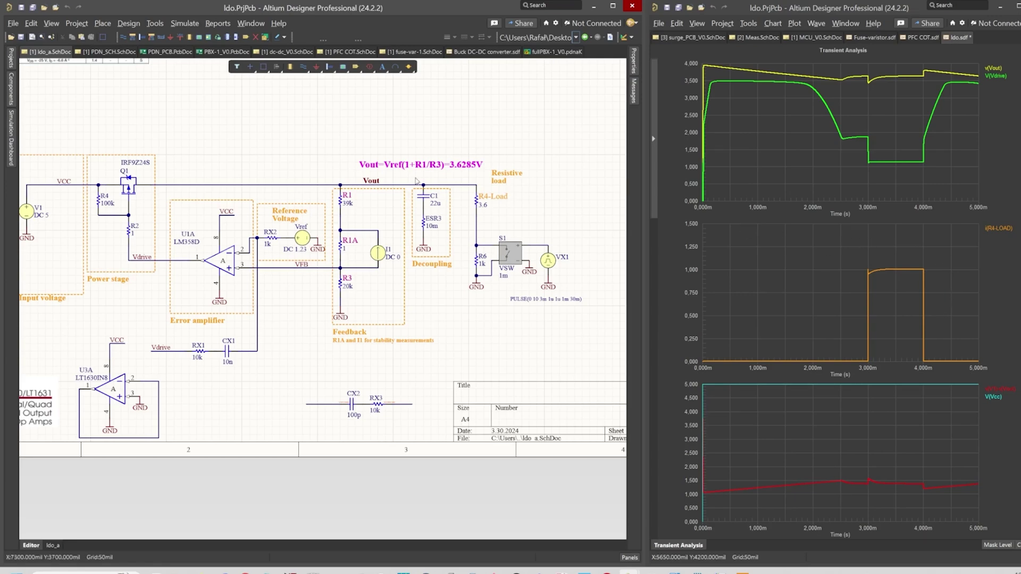
scroll(416, 181, "up", 2, "ctrl")
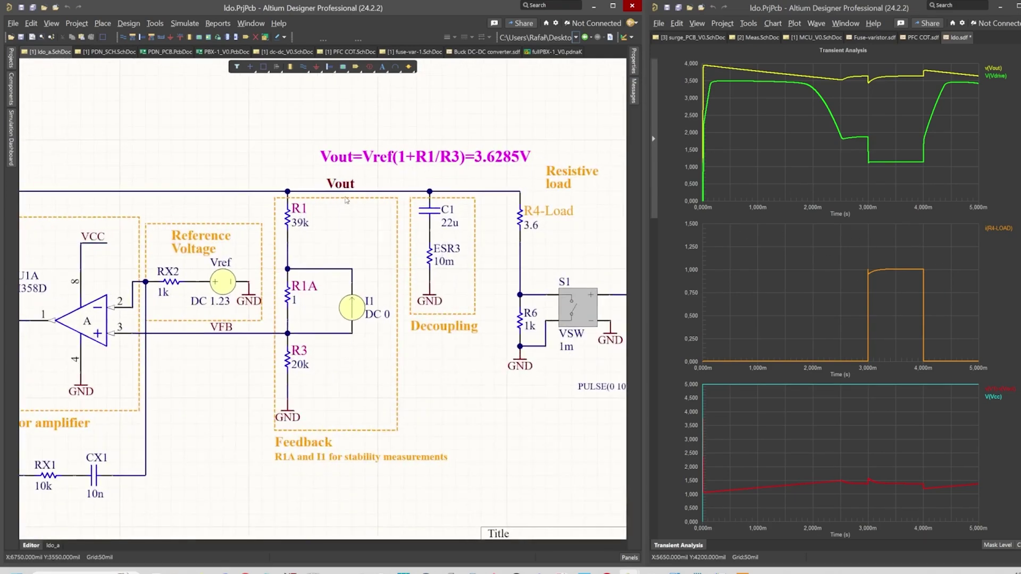
right_click_drag(342, 196, 272, 207)
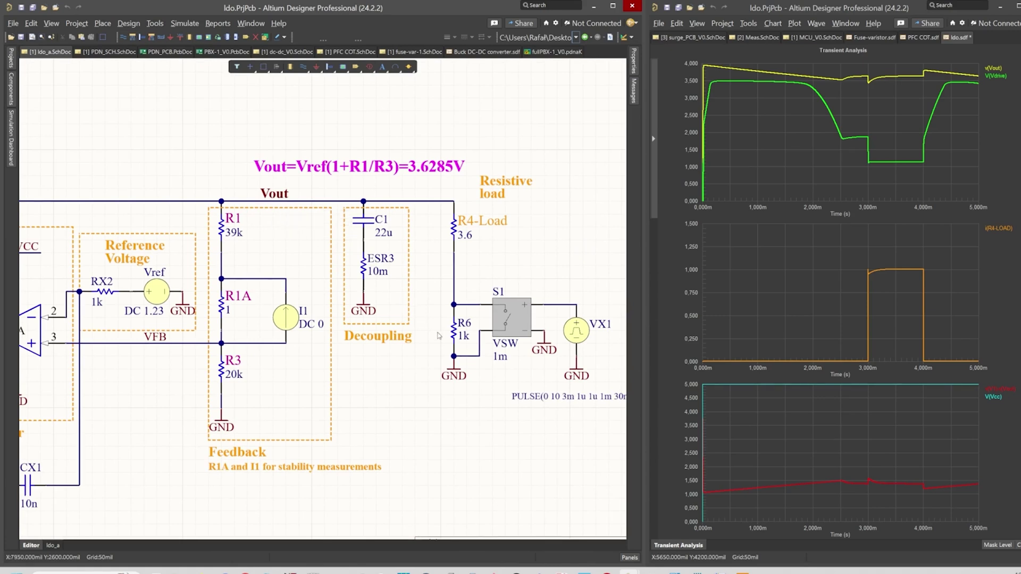
right_click_drag(591, 337, 549, 335)
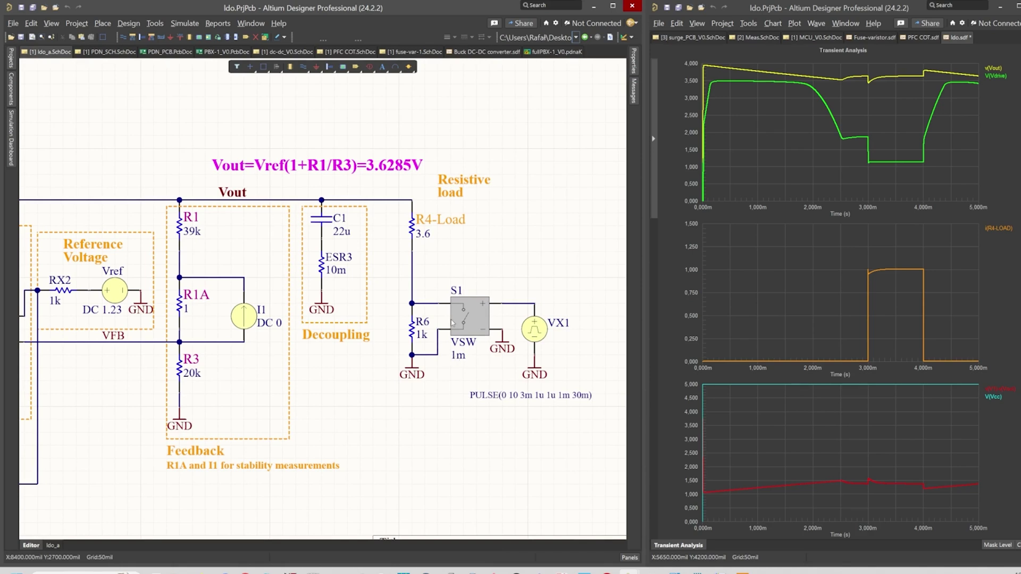
scroll(489, 297, "up", 2, "ctrl")
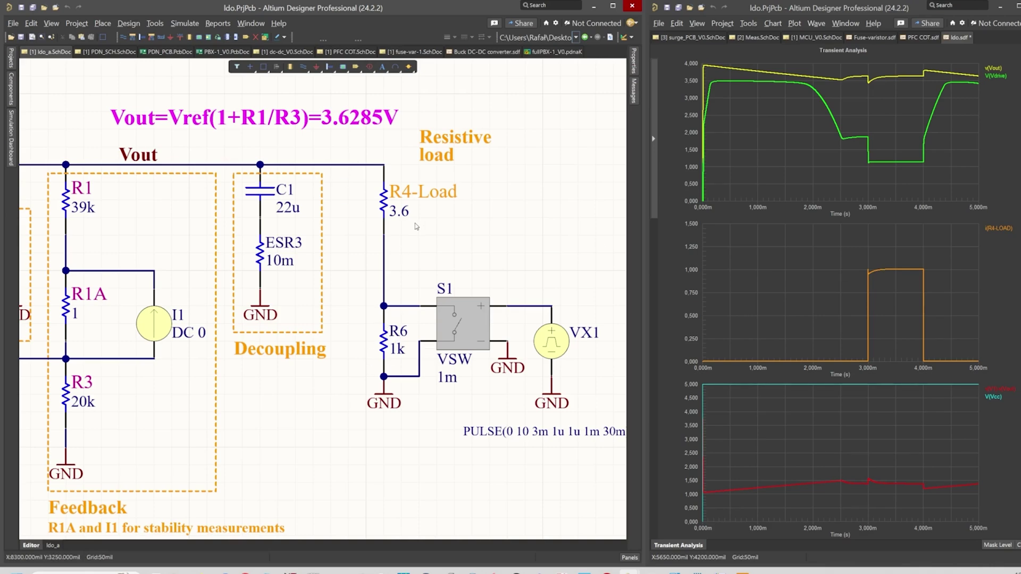
Step: Pan across the error amplifier, LT1630 U3A, power stage, feedback, decoupling and load sections
scroll(473, 217, "down", 2, "ctrl")
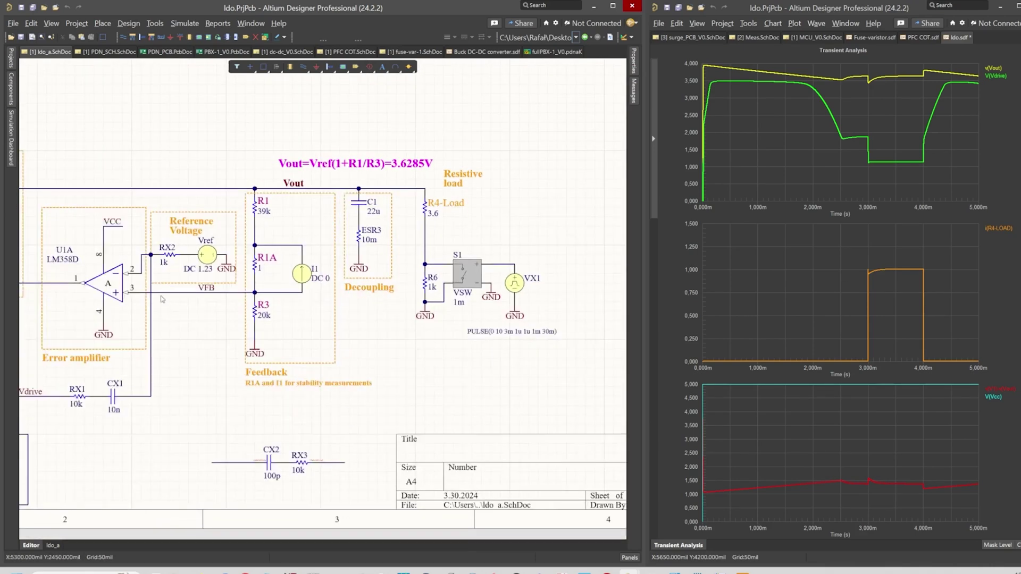
right_click_drag(167, 300, 483, 293)
scroll(271, 433, "up", 2, "ctrl")
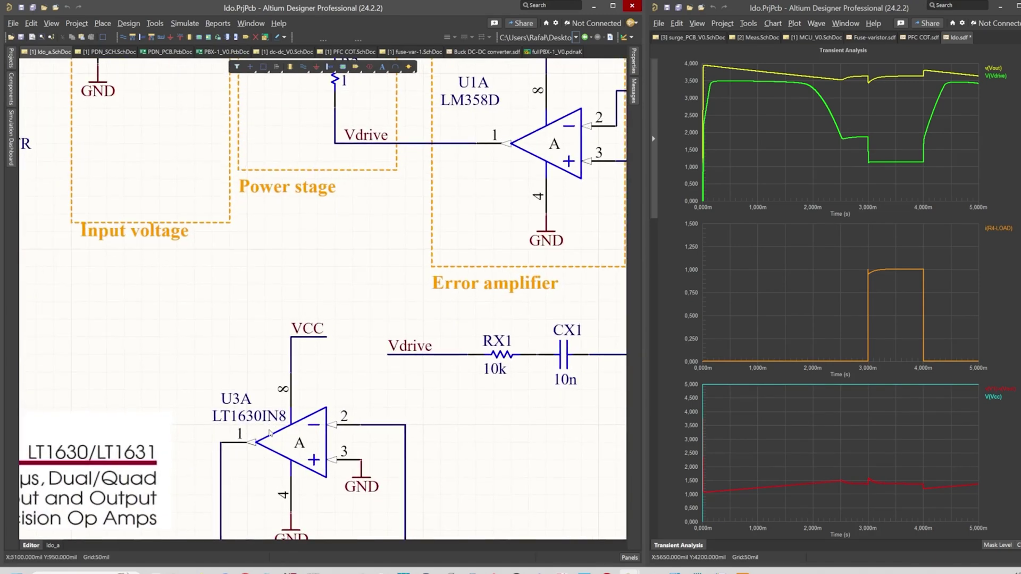
right_click_drag(271, 433, 360, 347)
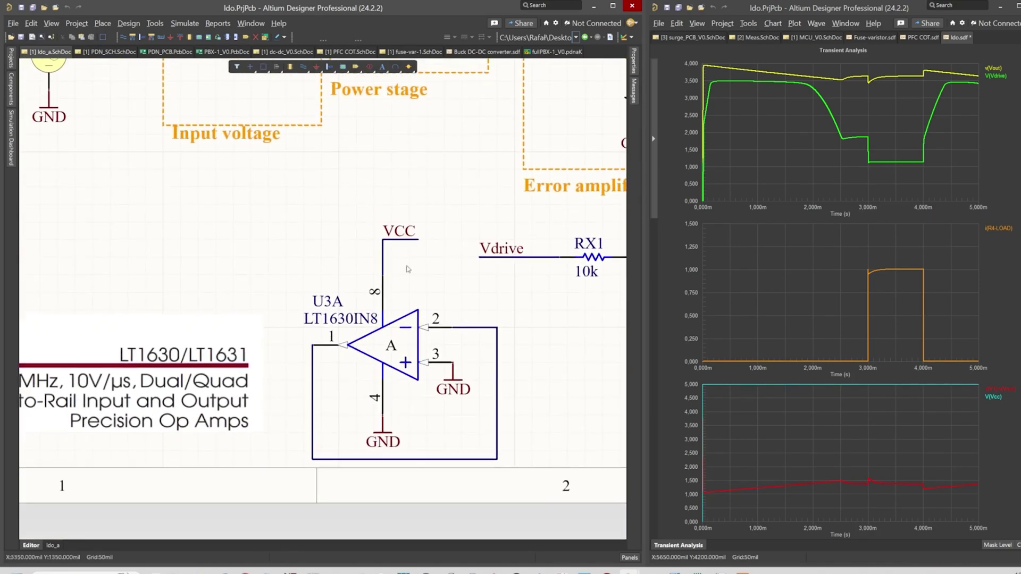
right_click_drag(413, 261, 258, 363)
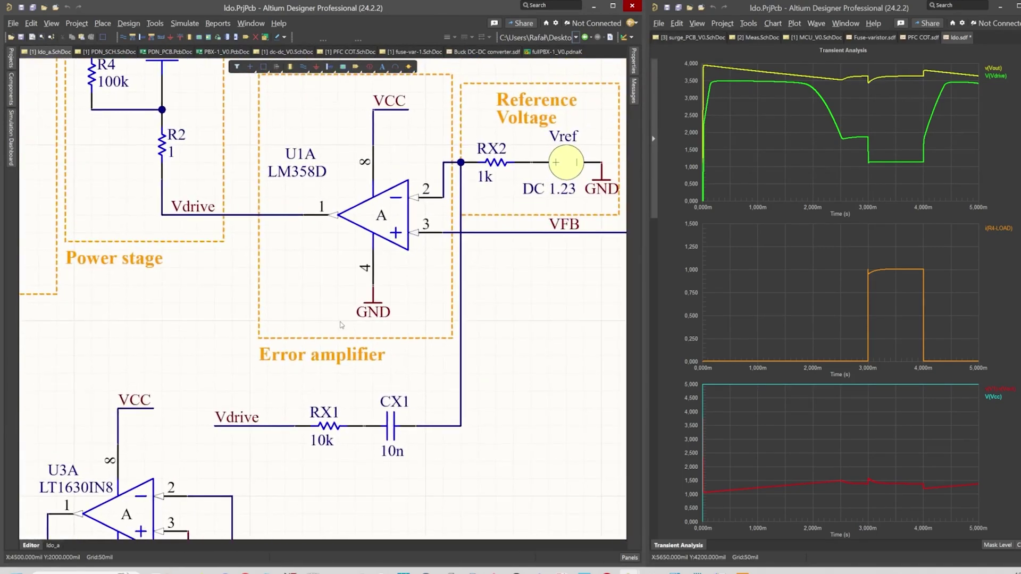
right_click_drag(428, 212, 300, 329)
right_click_drag(585, 223, 288, 258)
right_click_drag(466, 256, 416, 270)
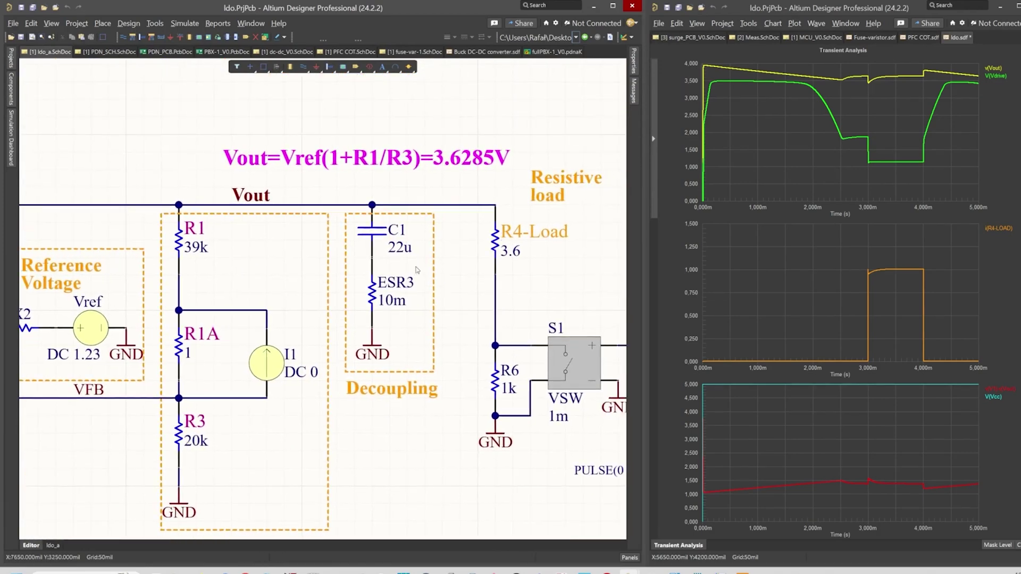
right_click_drag(431, 212, 356, 219)
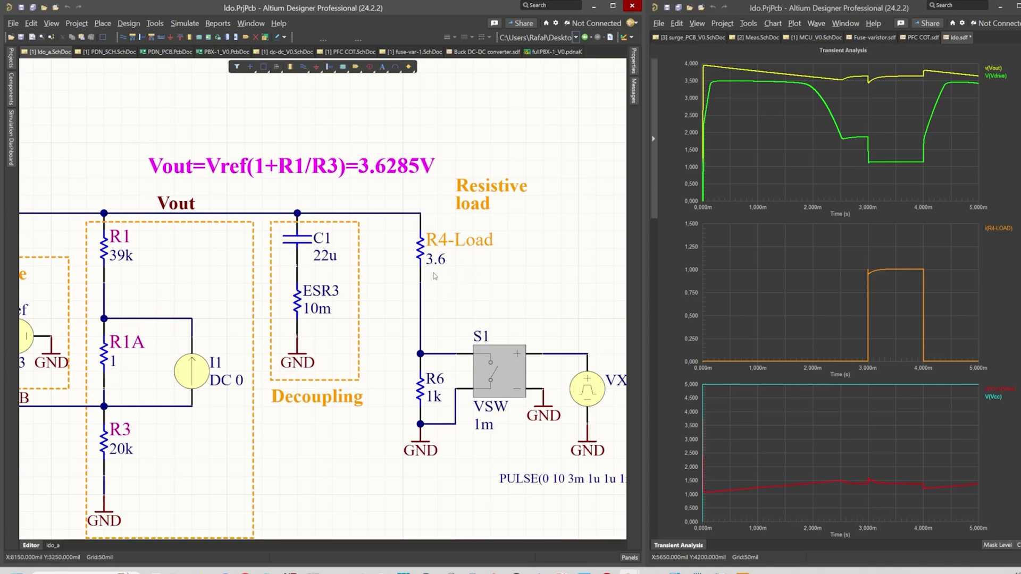
Step: Turn off Zoom Plots Separately in the waveform Document Options so all charts zoom together
left_click_drag(852, 255, 893, 382)
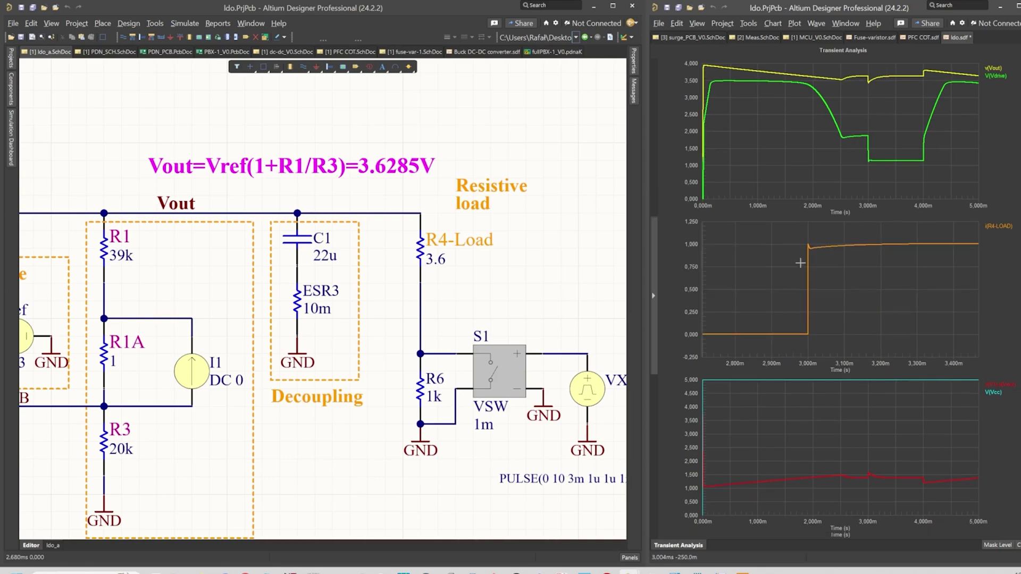
right_click(772, 251)
left_click(818, 350)
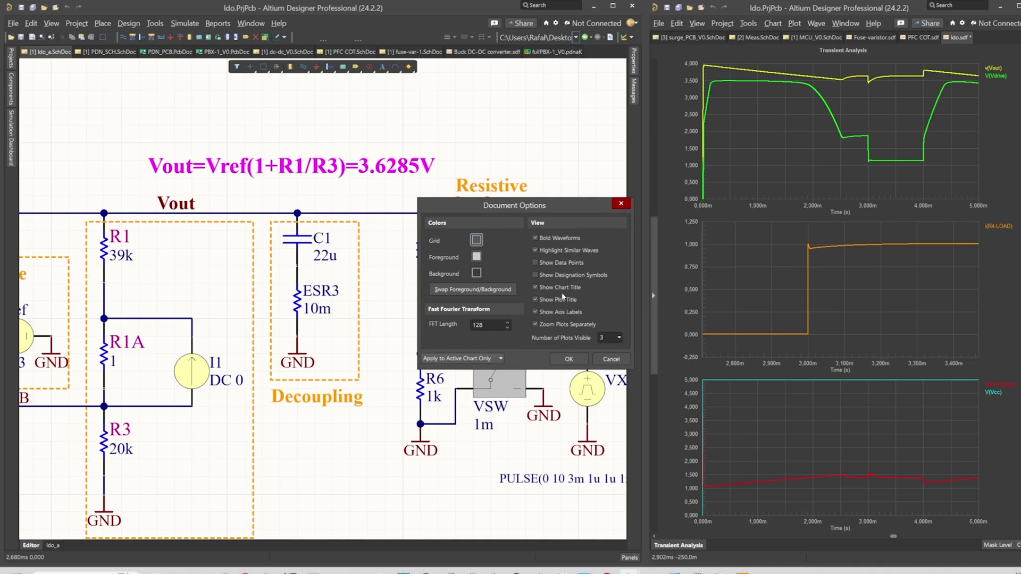
left_click(563, 325)
left_click(567, 360)
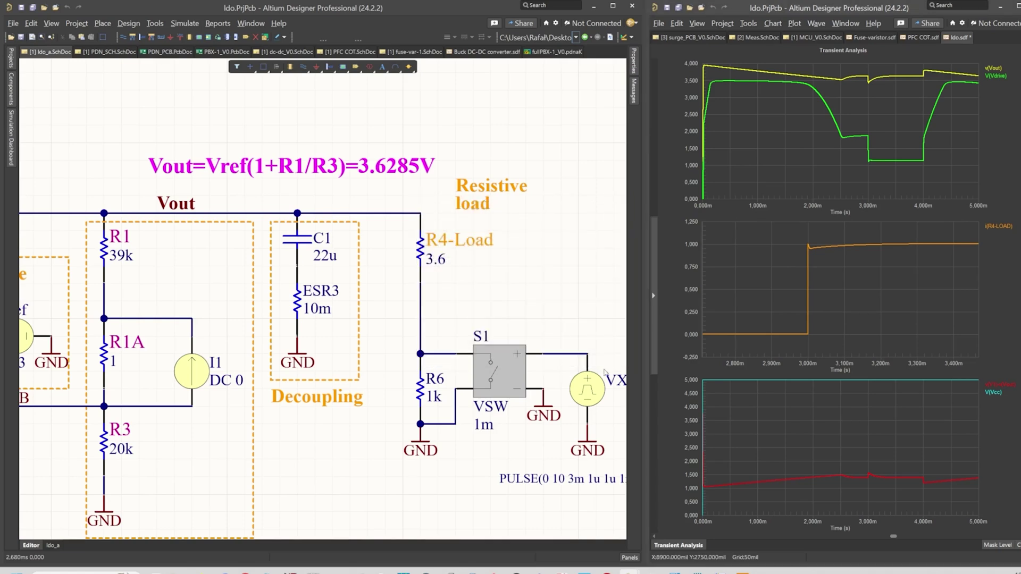
Step: Refit the charts to 0–5 ms, then zoom repeatedly into the 3 ms load-step edge
right_click(768, 254)
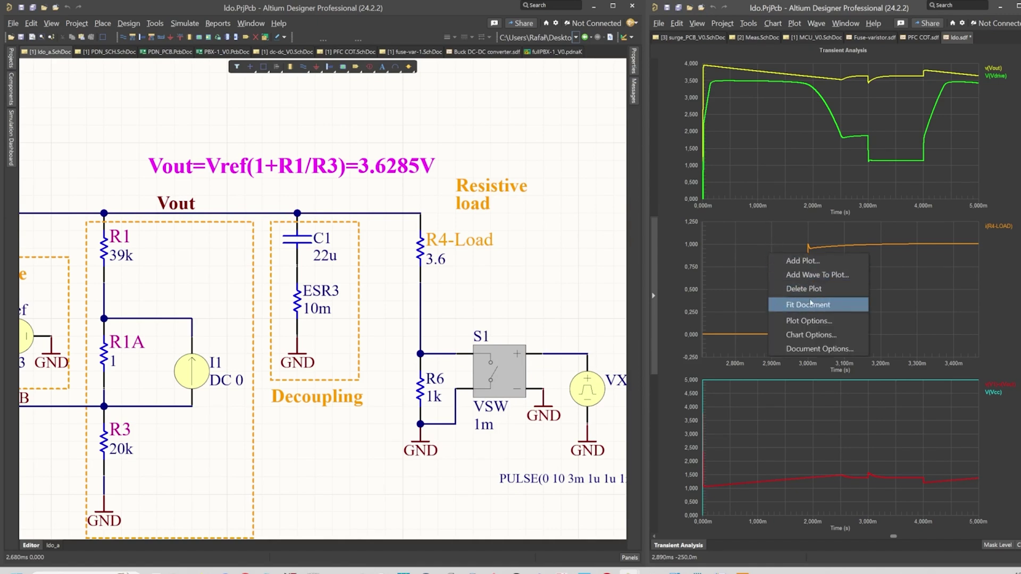
left_click(816, 305)
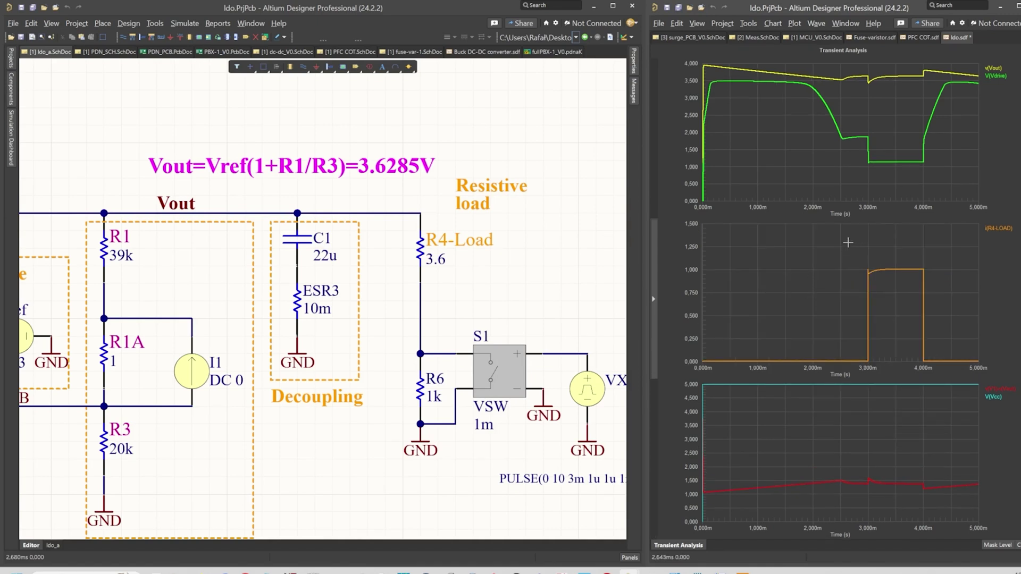
scroll(890, 381, "up", 3)
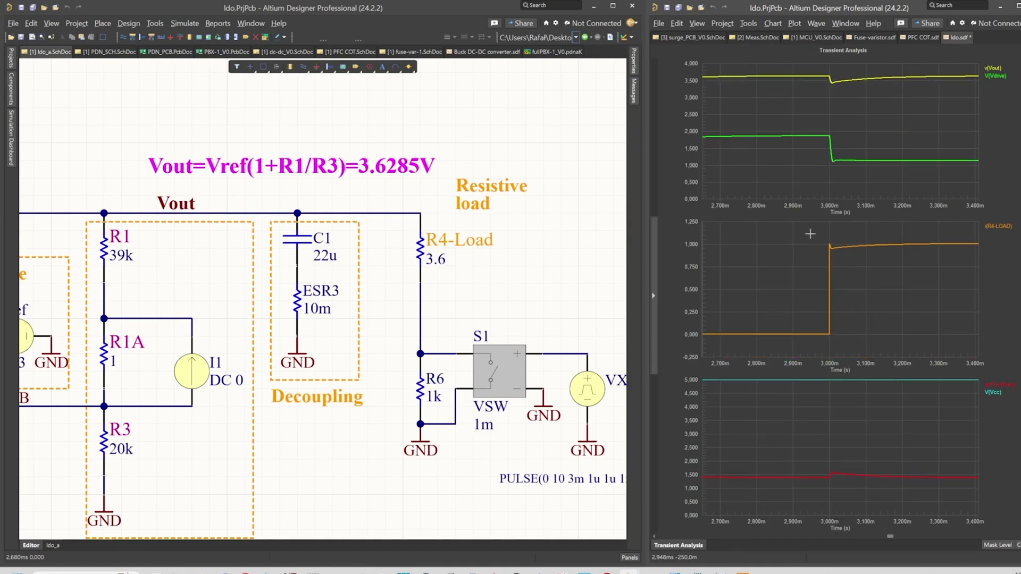
left_click_drag(811, 234, 857, 341)
left_click_drag(781, 234, 845, 358)
left_click_drag(758, 236, 797, 345)
left_click_drag(831, 232, 871, 335)
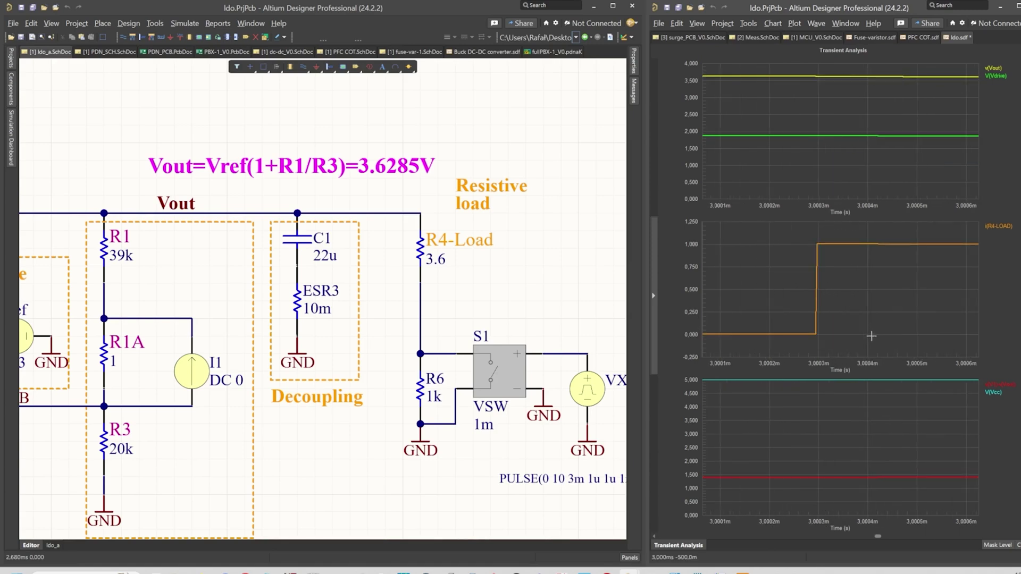
left_click_drag(811, 238, 827, 357)
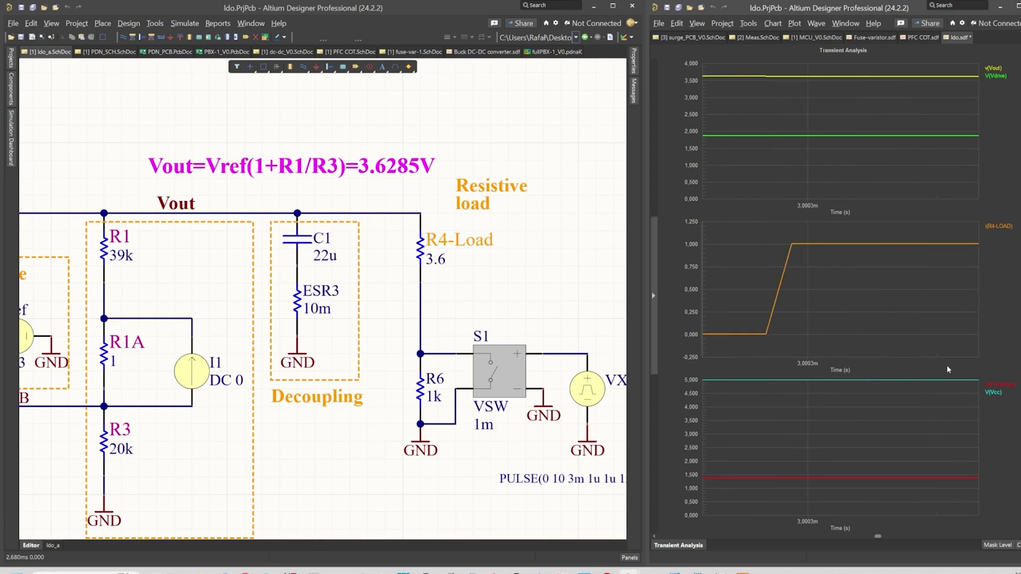
Step: Refit all charts and zoom onto the output response just after the 3 ms step
right_click(813, 266)
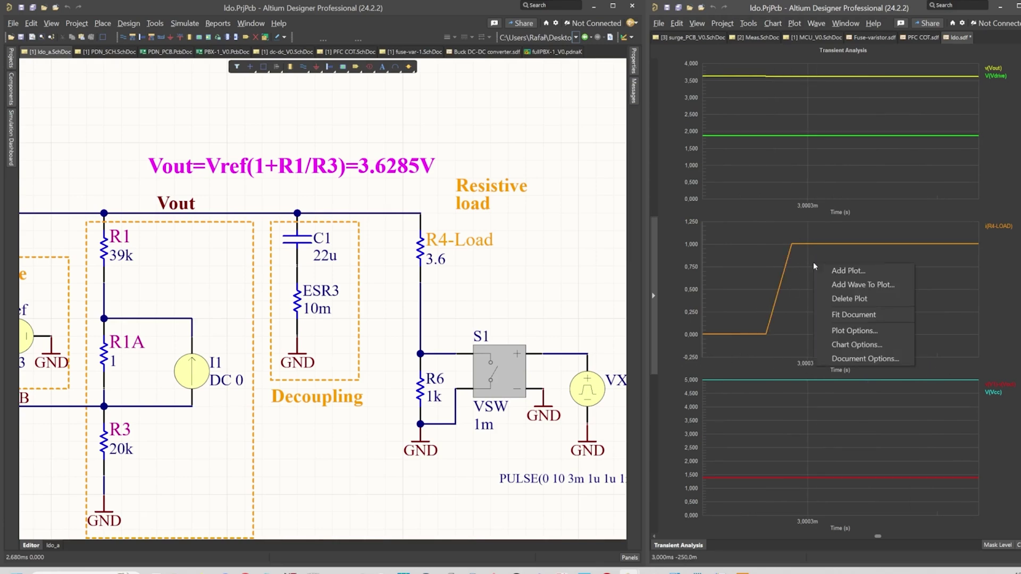
left_click(872, 314)
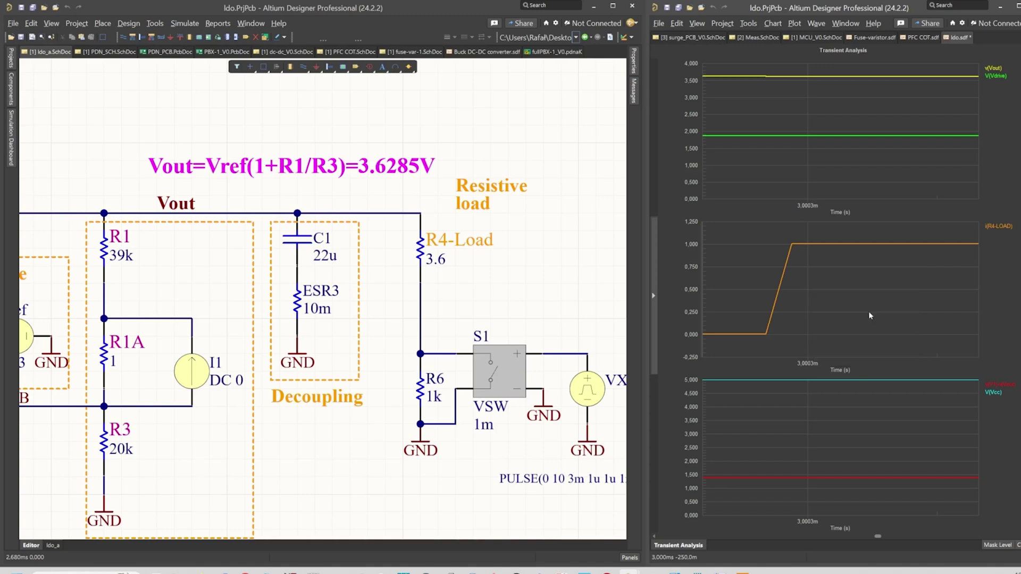
left_click_drag(860, 266, 877, 375)
left_click_drag(825, 239, 853, 351)
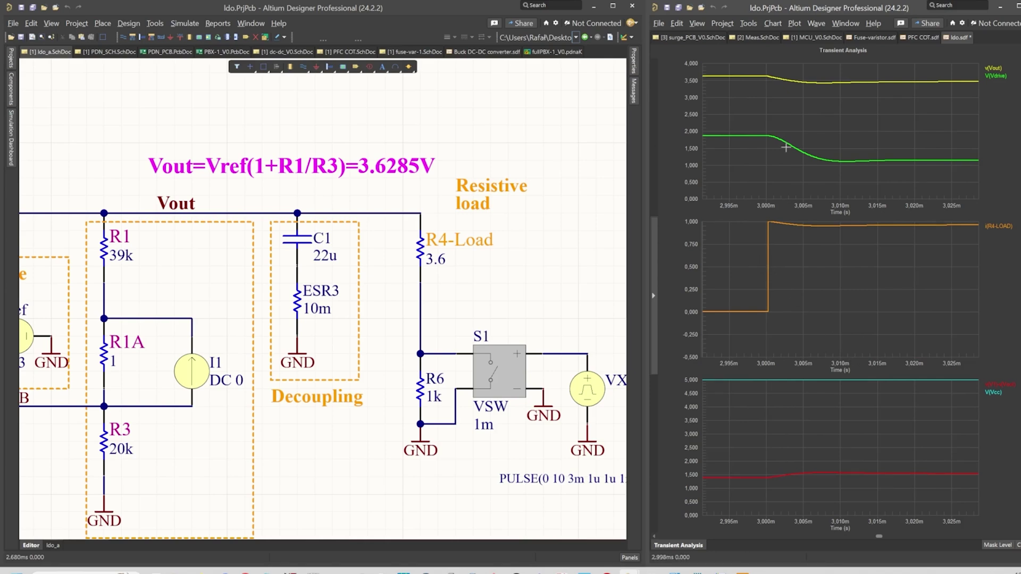
right_click(882, 298)
Step: Refit the transient charts to the full 0–5 ms range and scroll the view
left_click(928, 349)
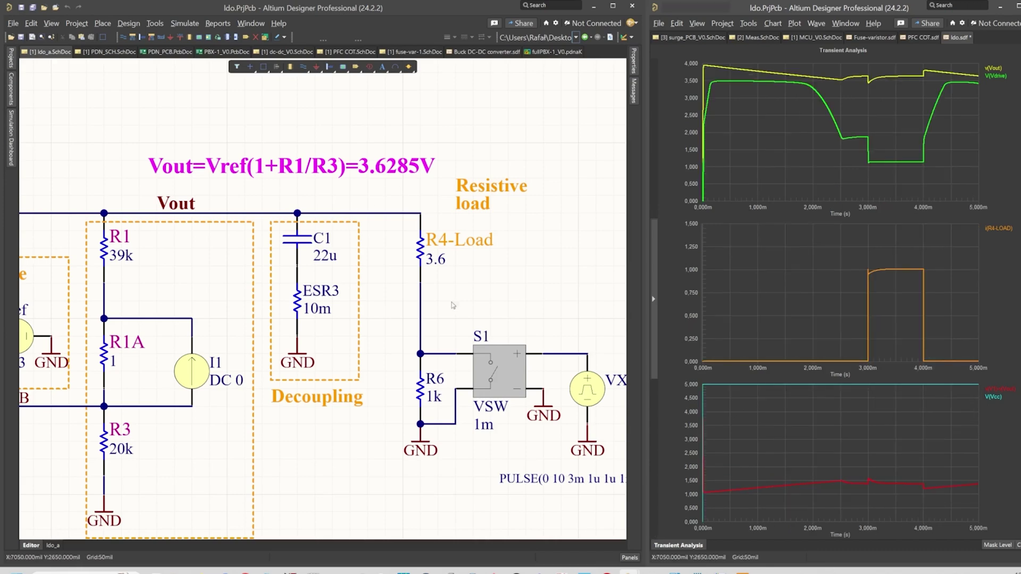
scroll(272, 285, "left", 3, "shift")
scroll(271, 286, "down", 5)
scroll(272, 285, "left", 5, "shift")
scroll(272, 285, "down", 1)
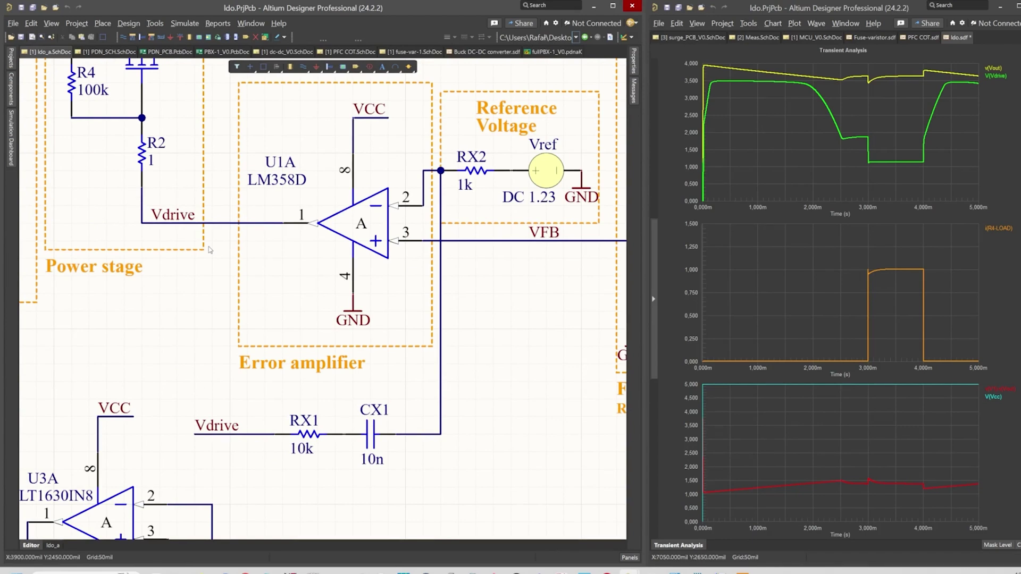
Step: Run the AC sweep analysis from the Simulation Dashboard
left_click(10, 158)
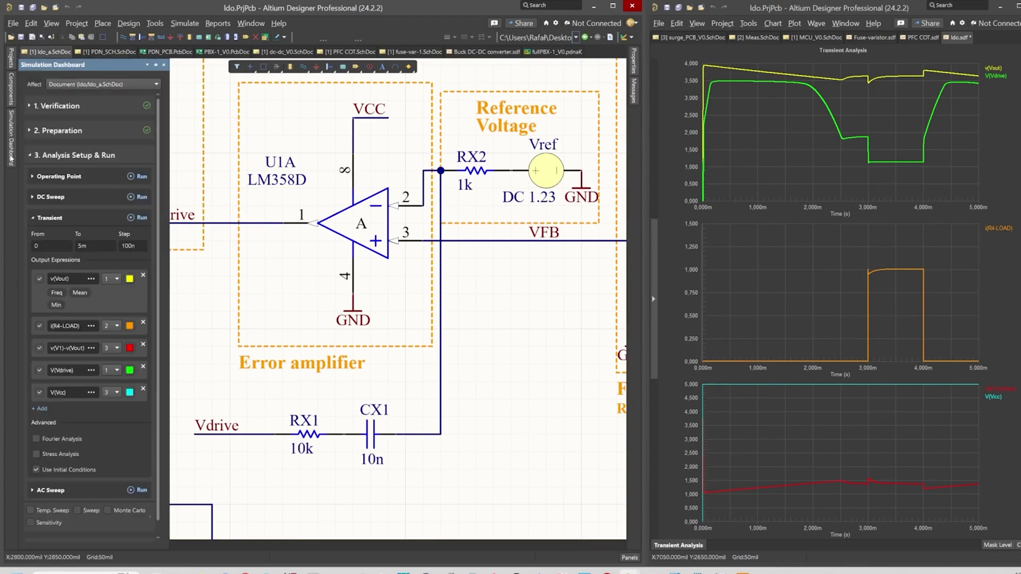
left_click(130, 492)
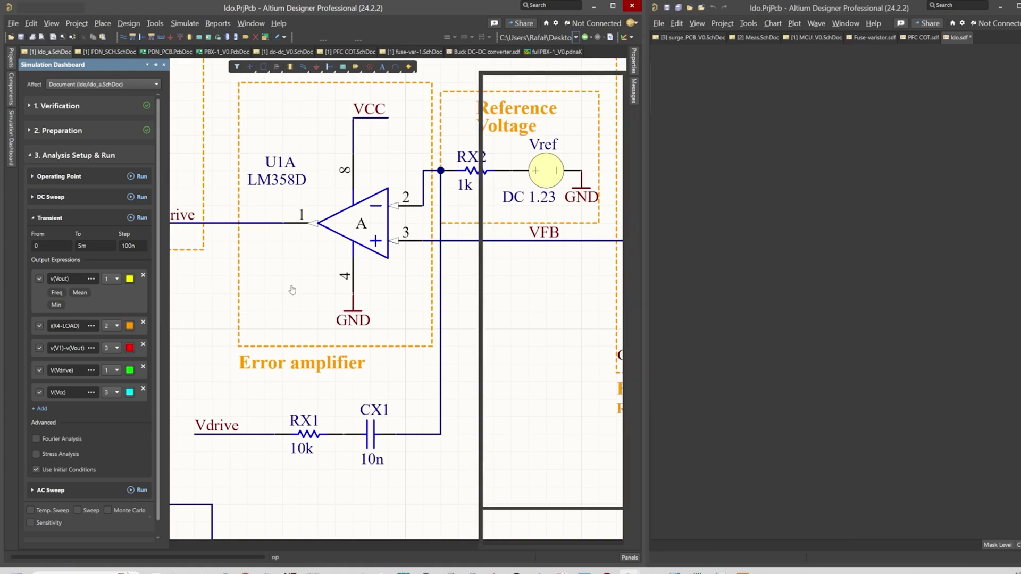
scroll(299, 296, "down", 2, "ctrl")
scroll(298, 295, "down", 4, "ctrl")
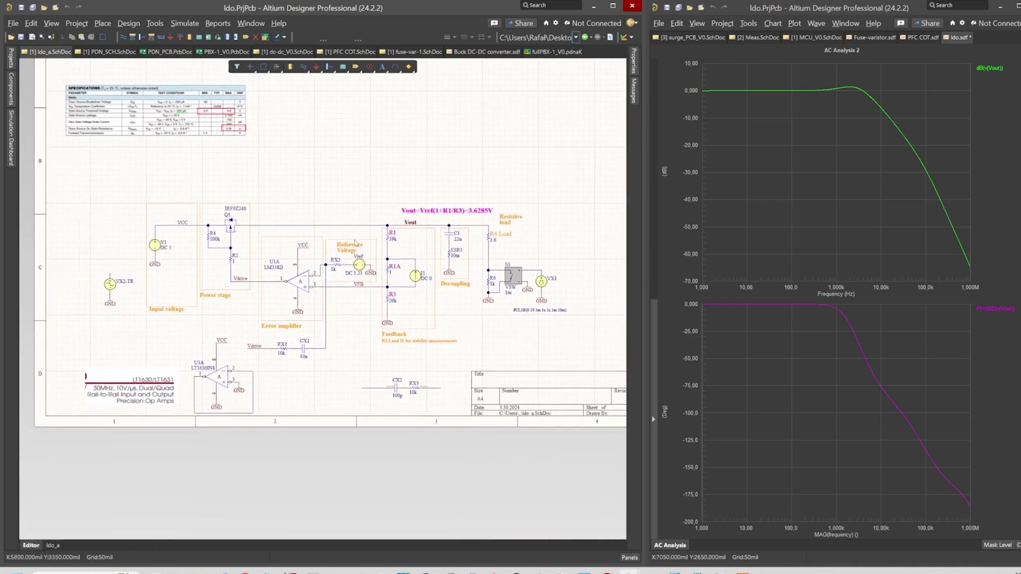
scroll(250, 232, "up", 1, "ctrl")
Step: Open and confirm the phase plot's waveform document display options
right_click(847, 302)
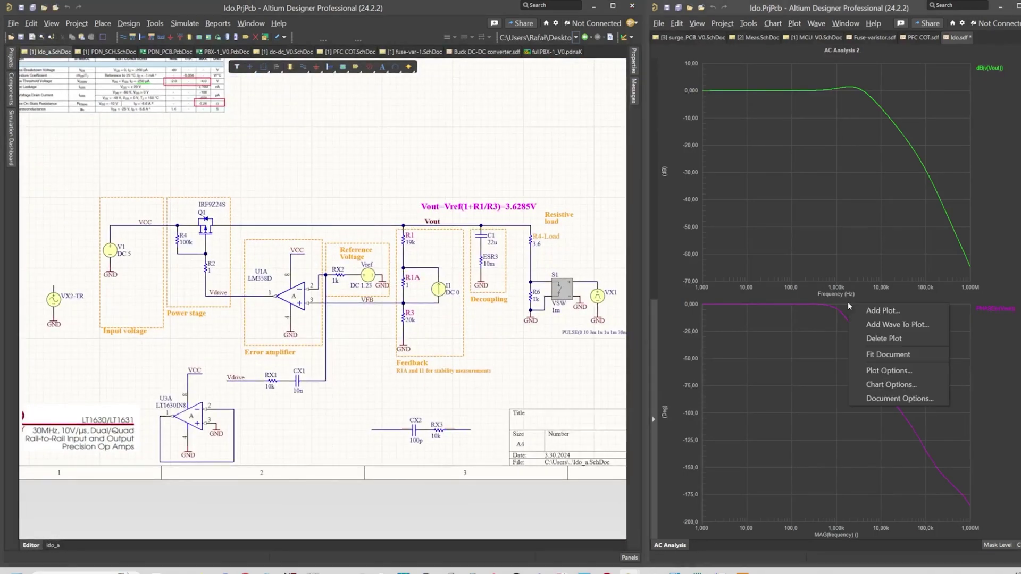
left_click(898, 399)
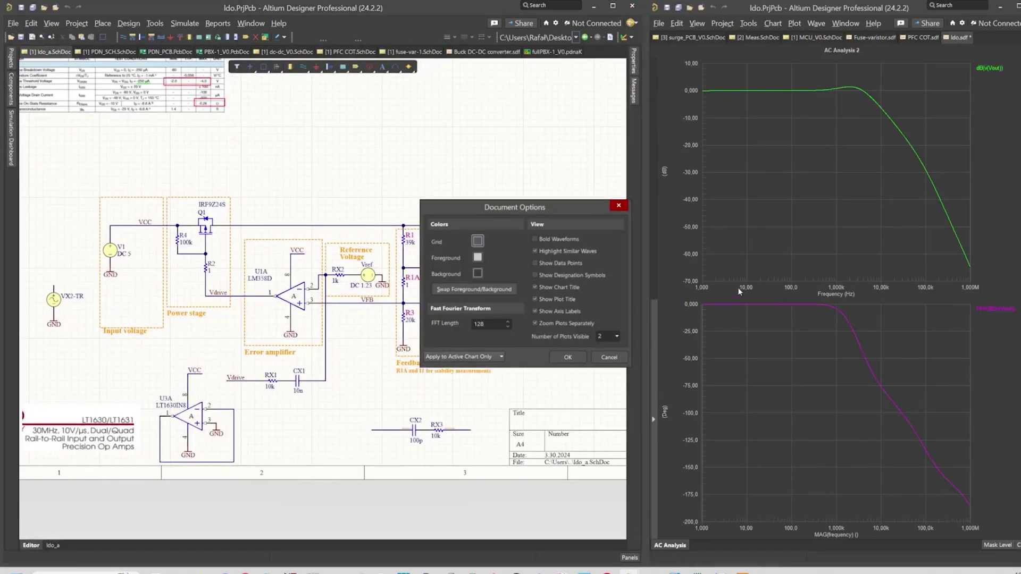
left_click(570, 360)
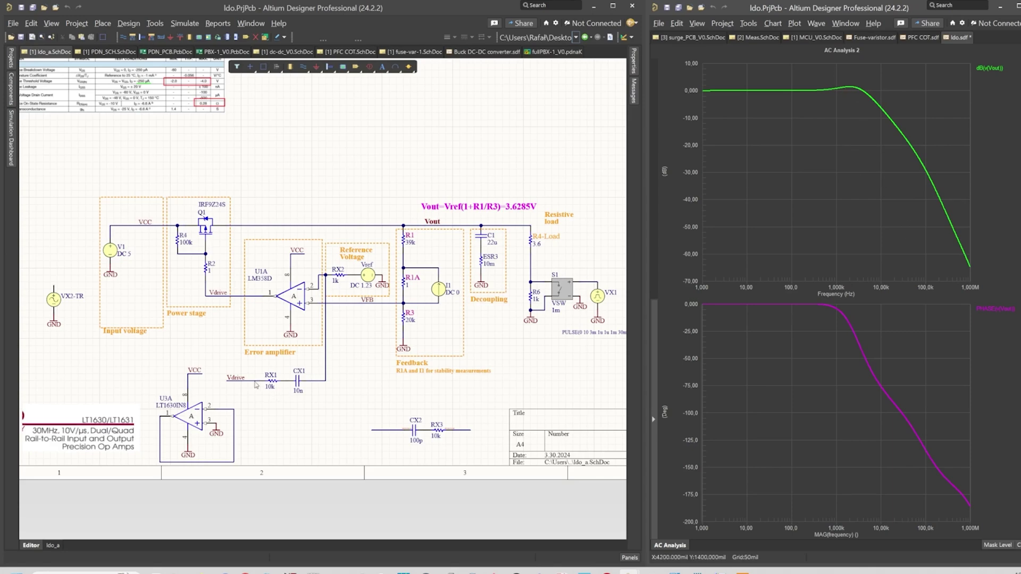
scroll(303, 391, "up", 3, "ctrl")
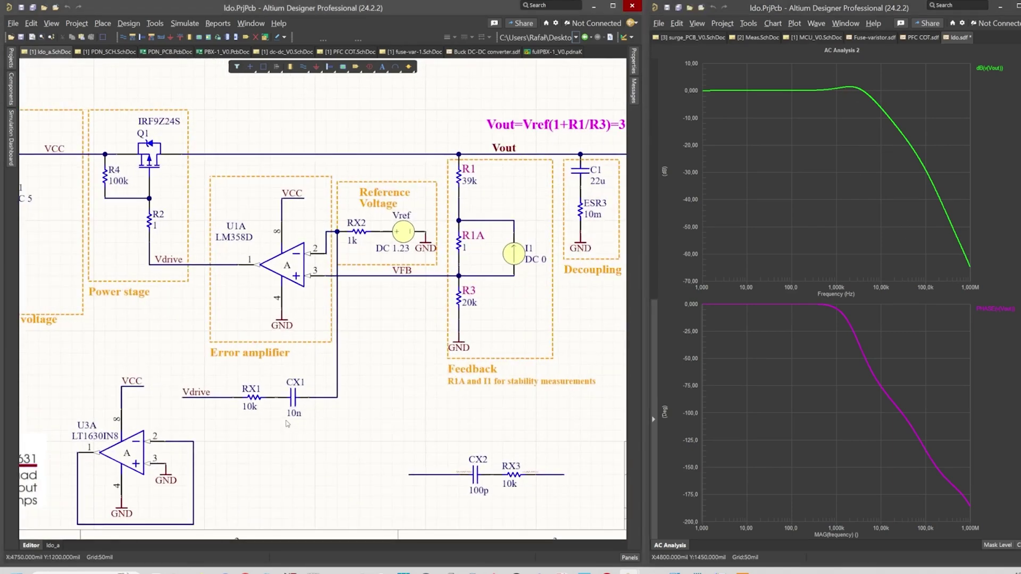
Step: Change capacitor CX1's value from 10n to 10p
left_click(296, 412)
double_click(295, 413)
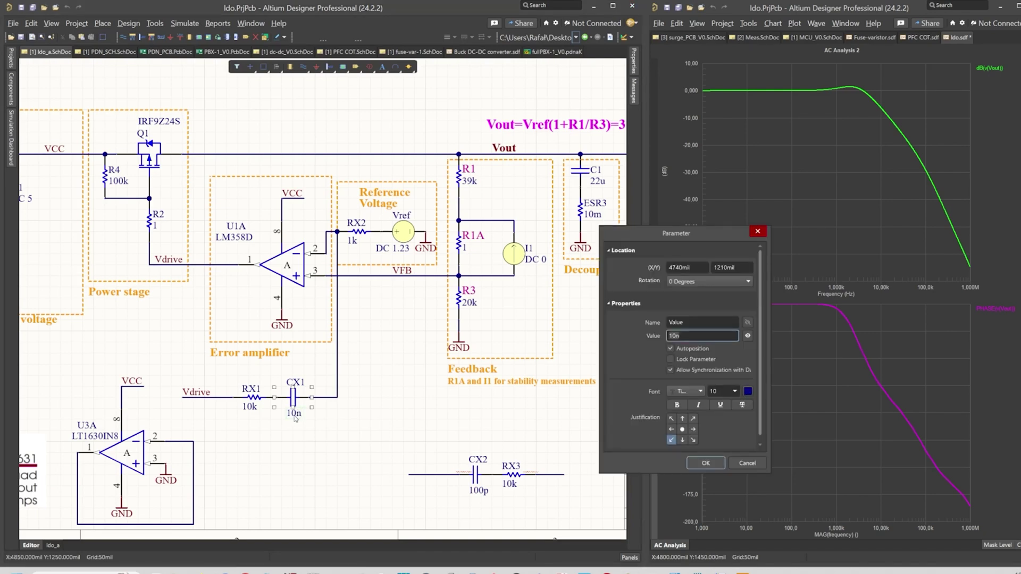
key("BackSpace")
type("p")
key("Return")
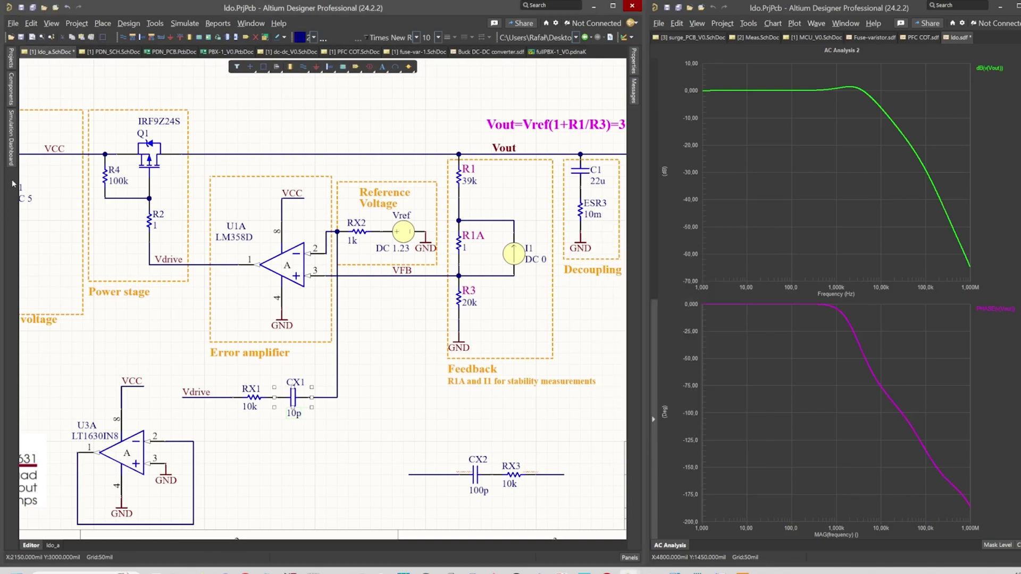
Step: Rerun the AC sweep and transient simulations with CX1 at 10p
left_click(11, 149)
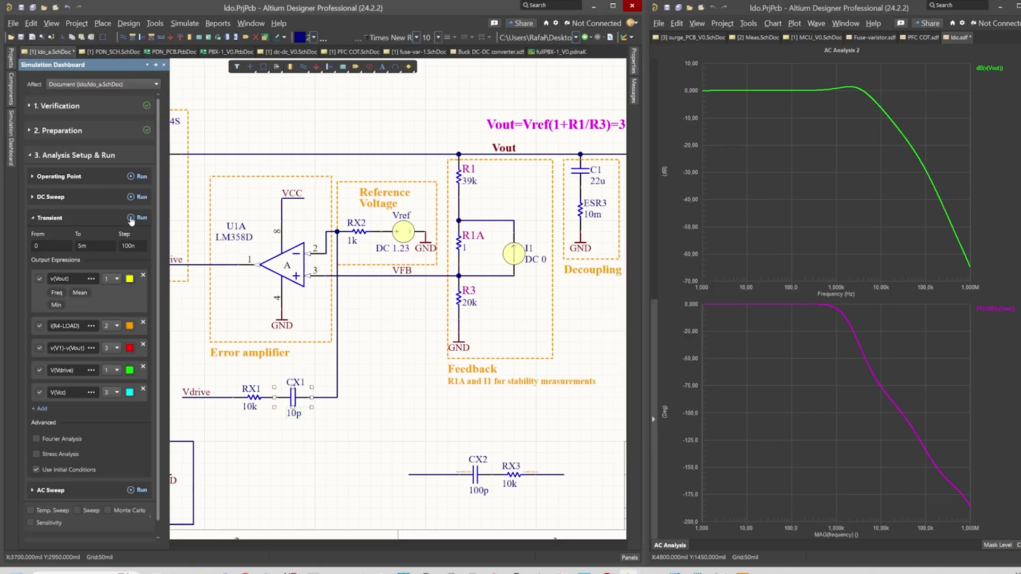
left_click(130, 490)
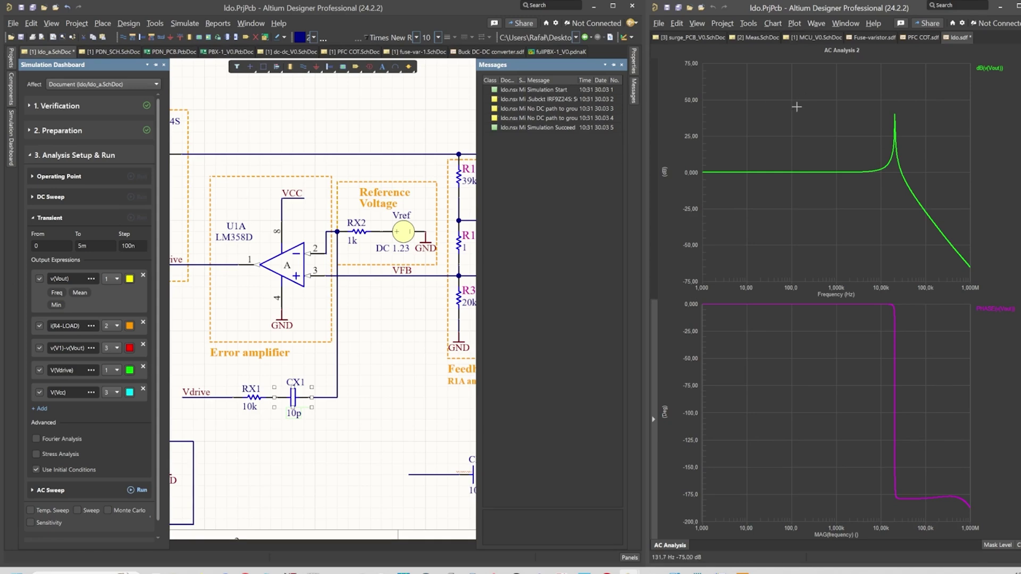
left_click(78, 218)
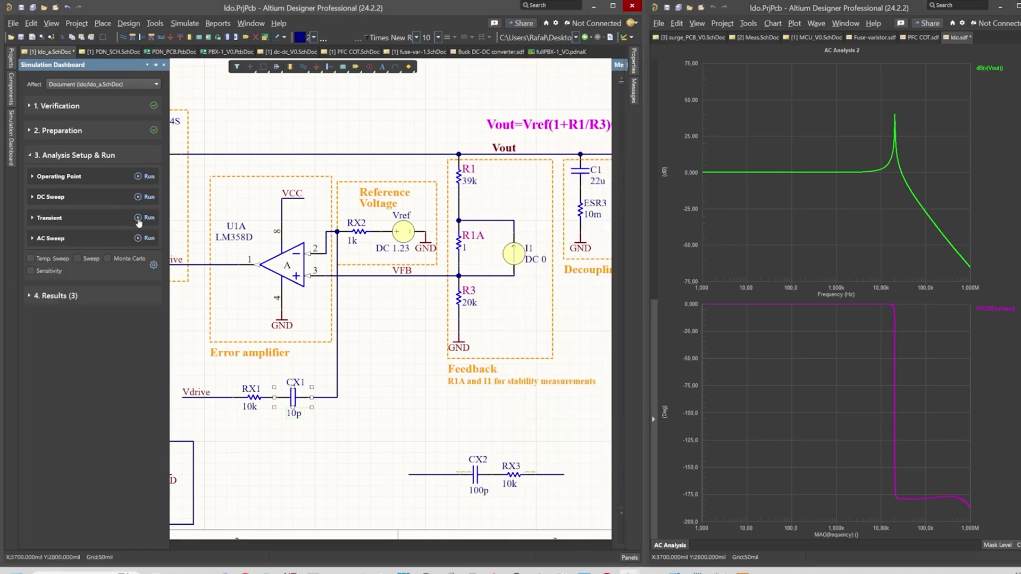
left_click(138, 219)
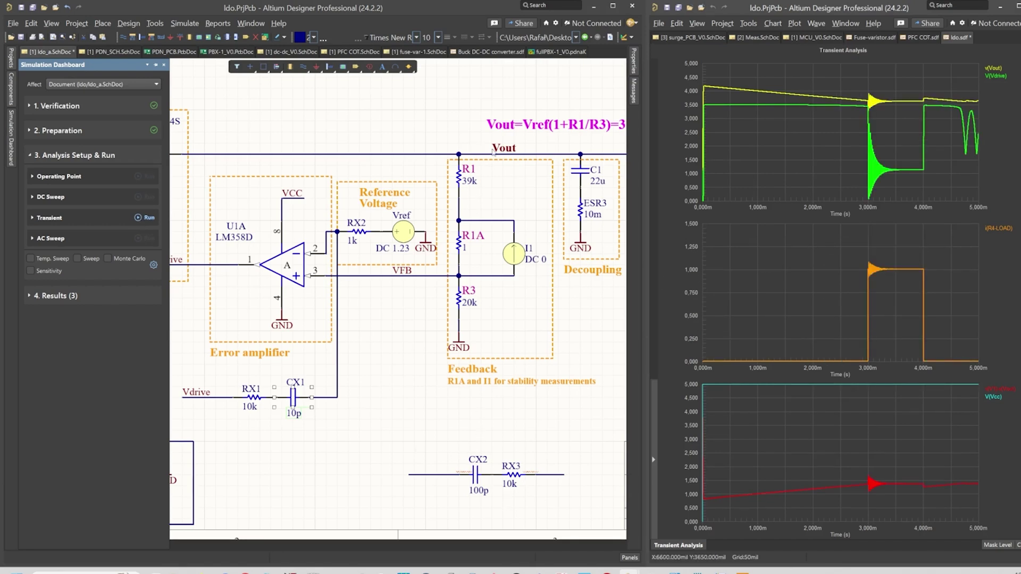
Step: Label RX3's free end Vout and CX2's free end VFB using a copied net label
key("ctrl+v")
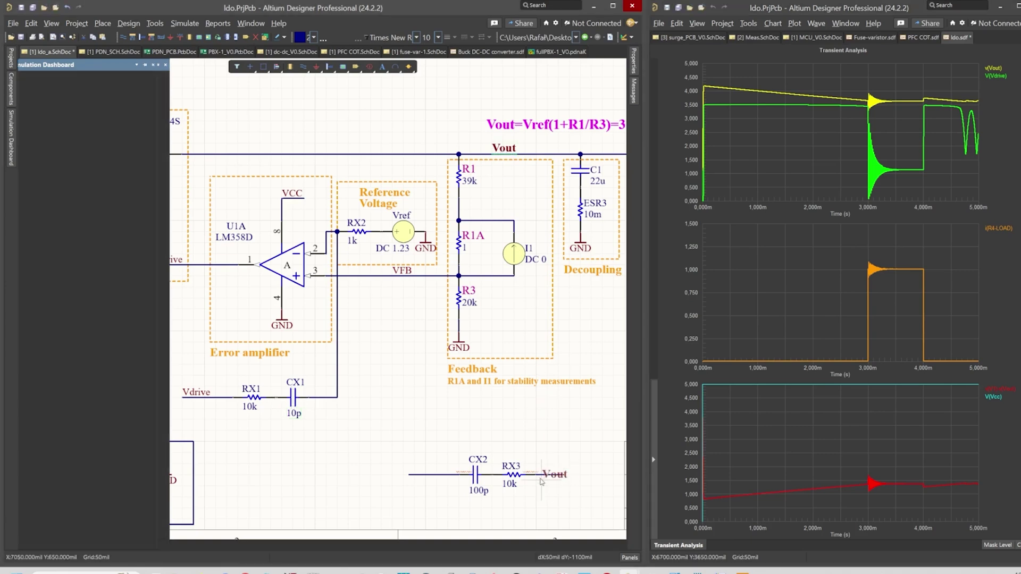
left_click(540, 480)
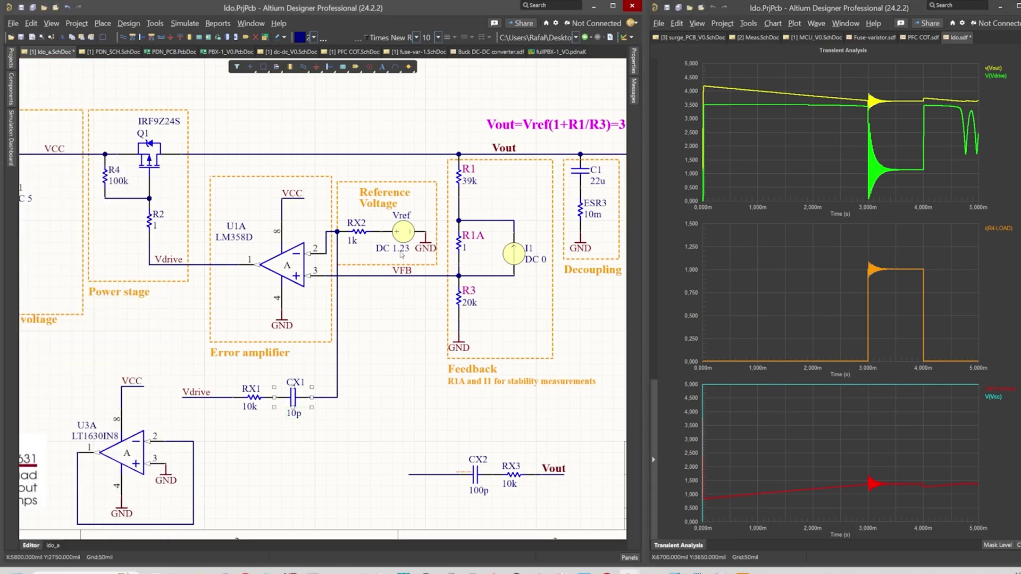
left_click(407, 273)
key("ctrl+c")
key("ctrl+v")
left_click(408, 474)
left_click(12, 127)
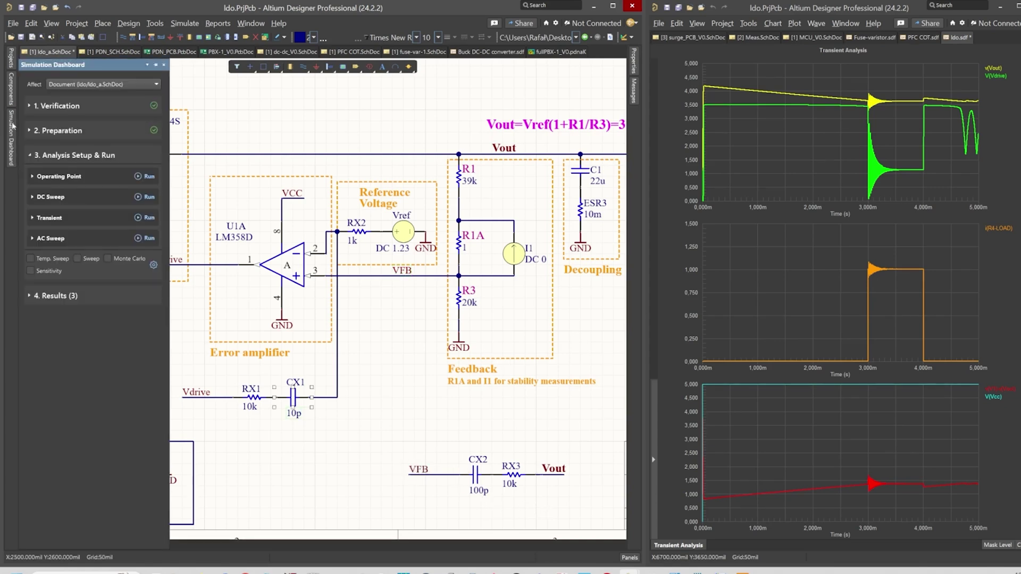
Step: Run the AC sweep and transient simulations with the CX2–RX3 network connected
left_click(150, 238)
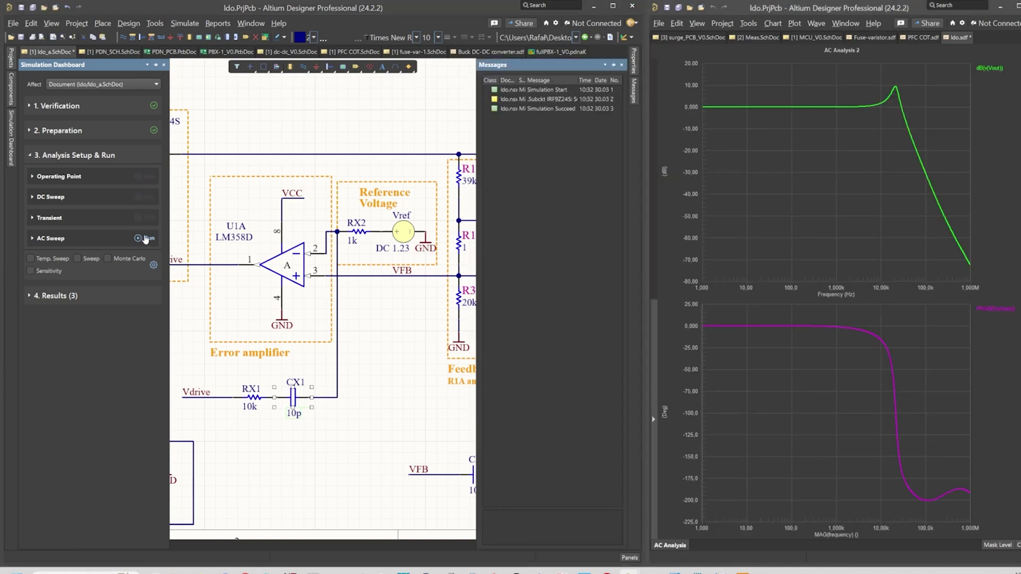
left_click(391, 424)
mouse_move(10, 137)
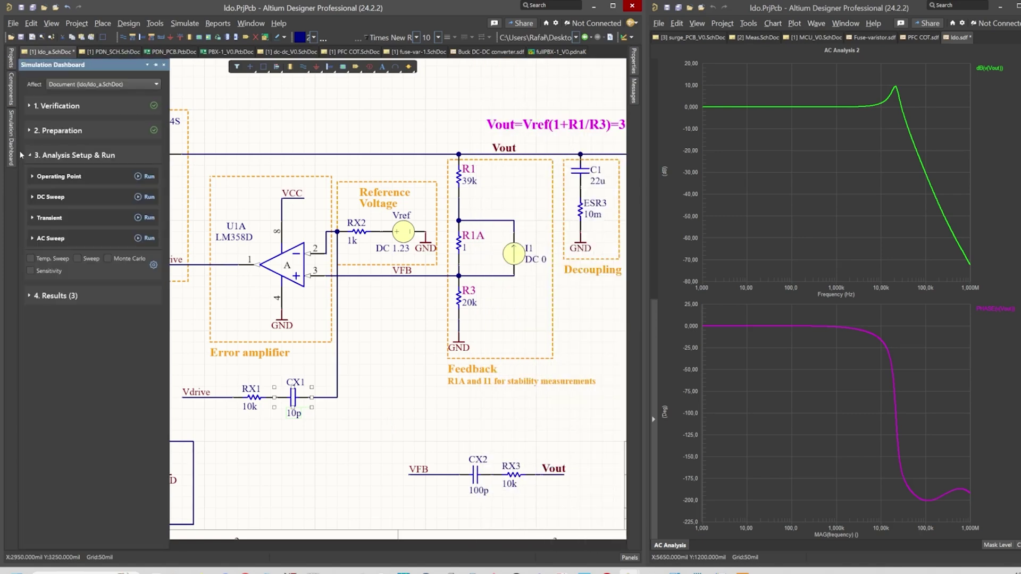
left_click(138, 218)
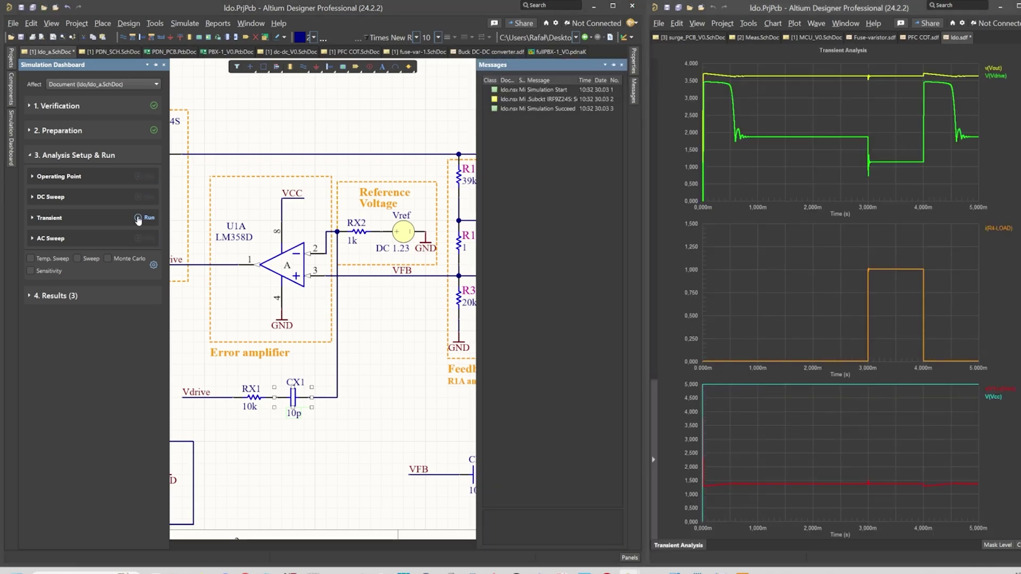
Step: Repeat both the AC sweep and transient runs
left_click(96, 244)
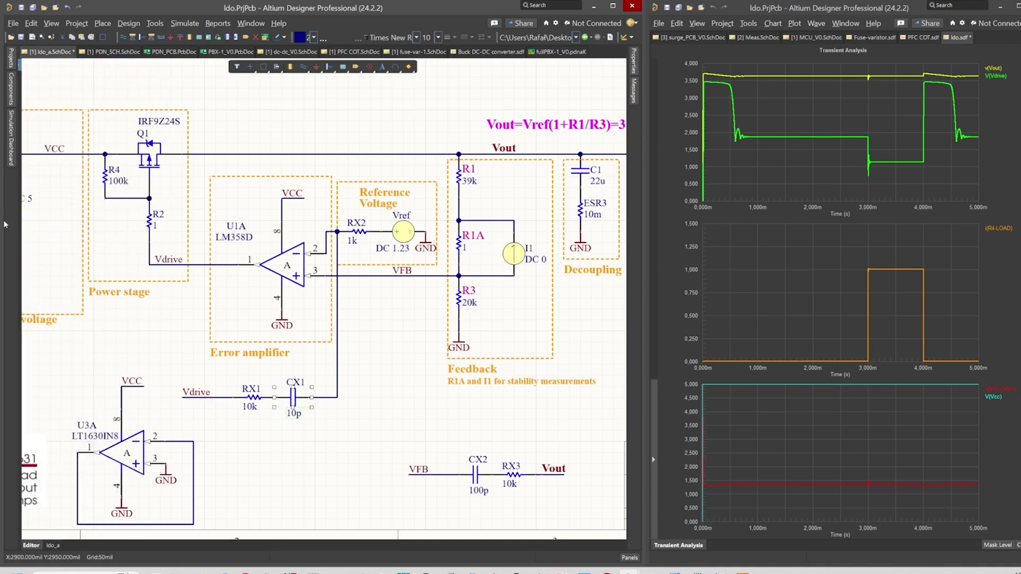
mouse_move(10, 137)
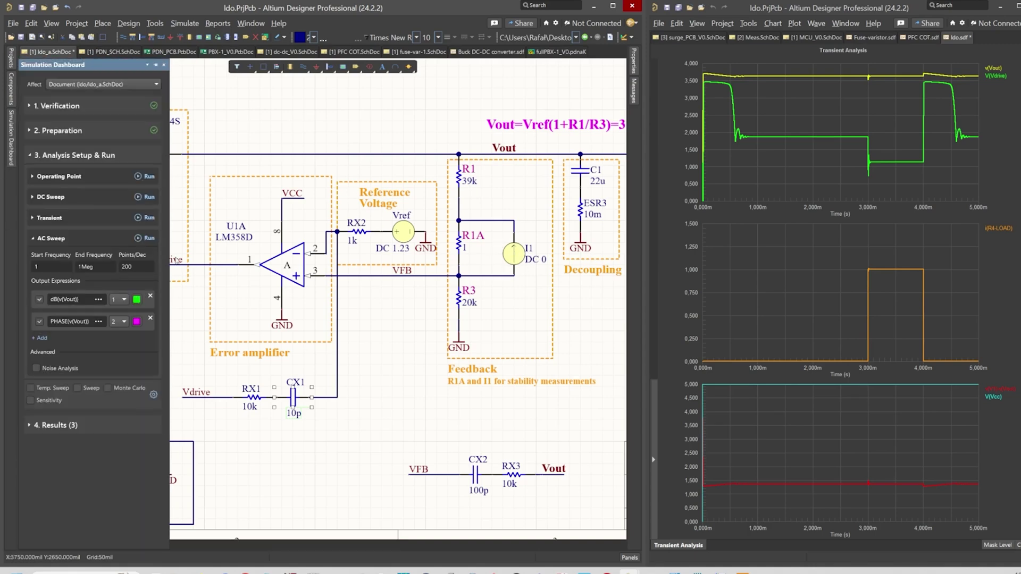
left_click(140, 238)
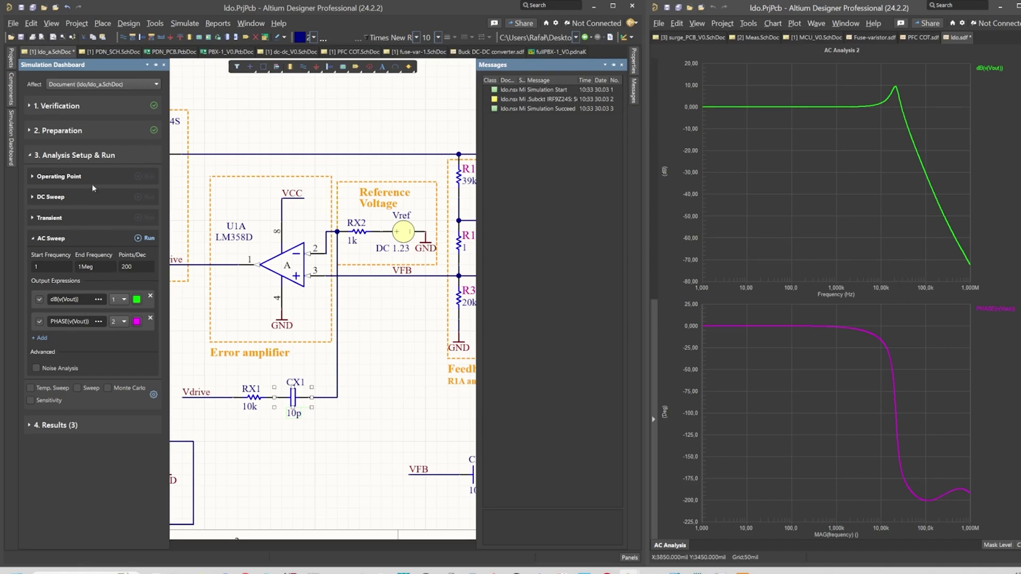
left_click(127, 219)
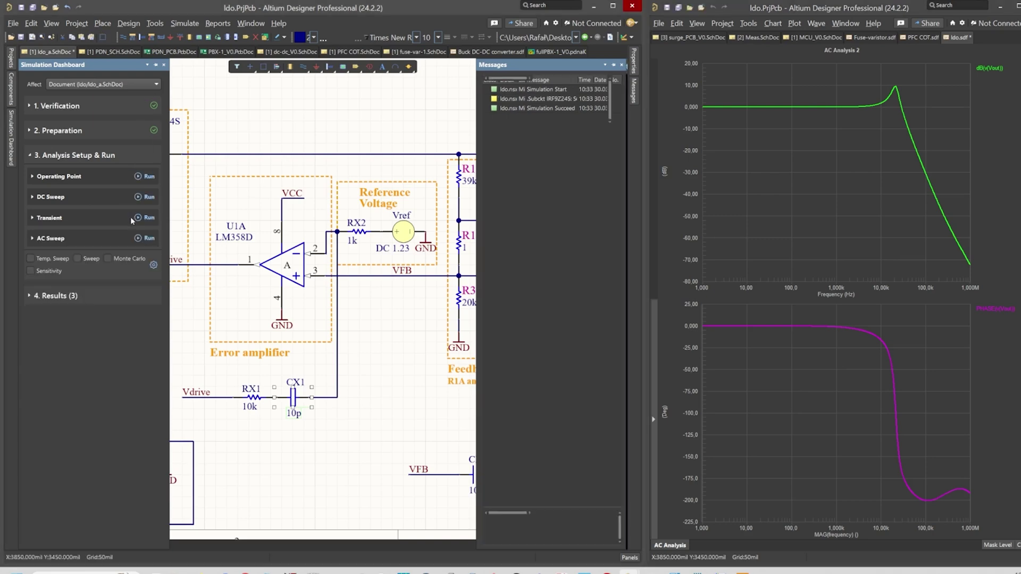
left_click(140, 218)
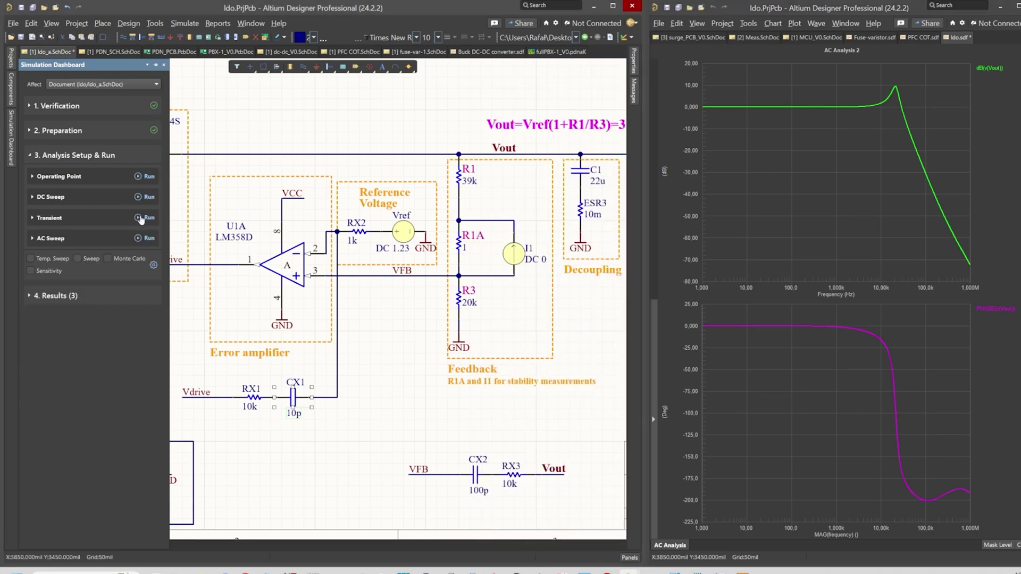
left_click(141, 219)
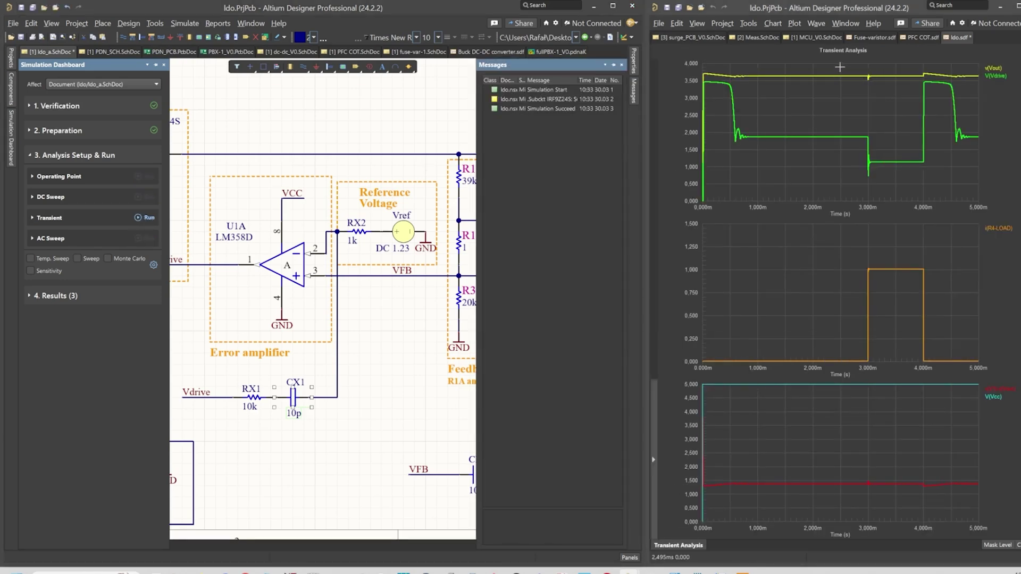
Step: Zoom the transient chart onto the 3 ms load step to read Vout's mean and minimum
left_click_drag(841, 67, 814, 67)
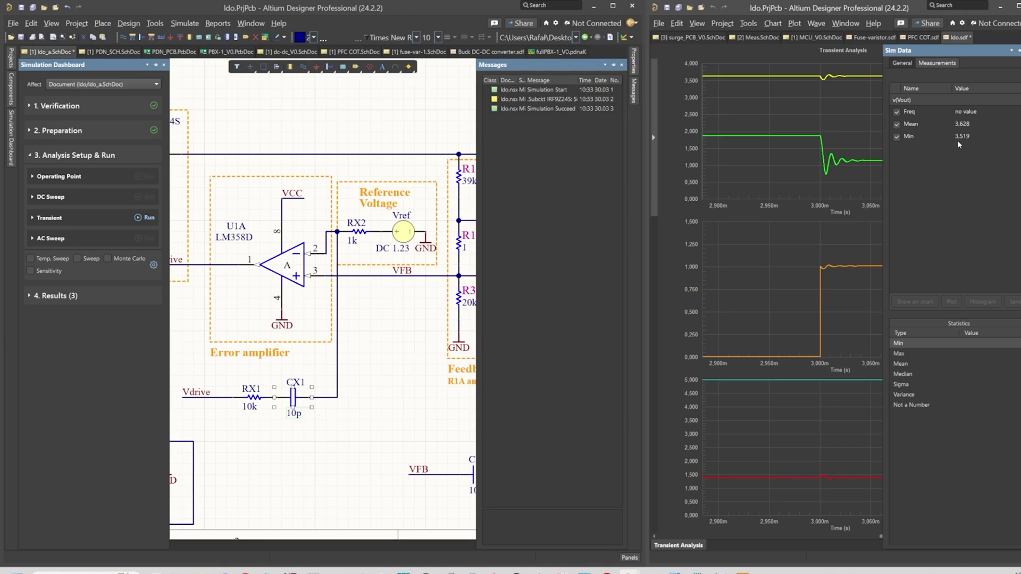
left_click(372, 399)
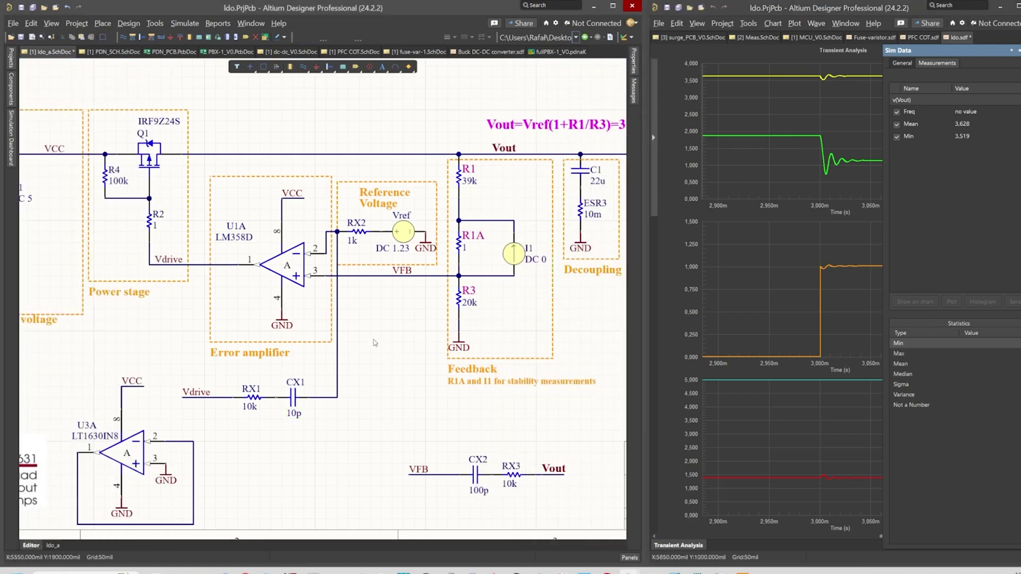
Step: Move U1A out of the Error amplifier box, put LT1630 U3A in its place, carry U1A below
right_click_drag(361, 319, 465, 274)
right_click_drag(383, 201, 451, 178)
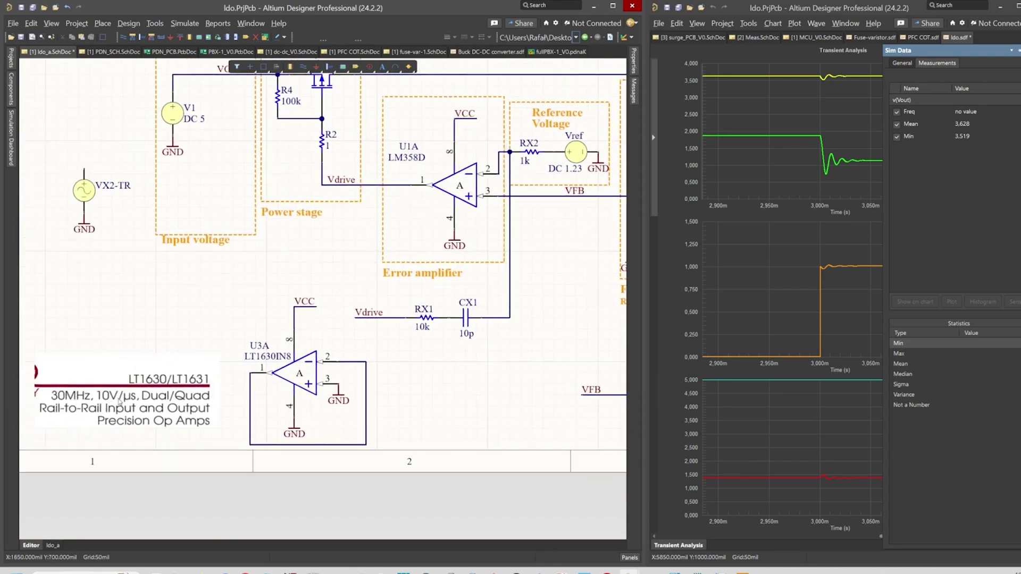
left_click_drag(466, 185, 211, 290)
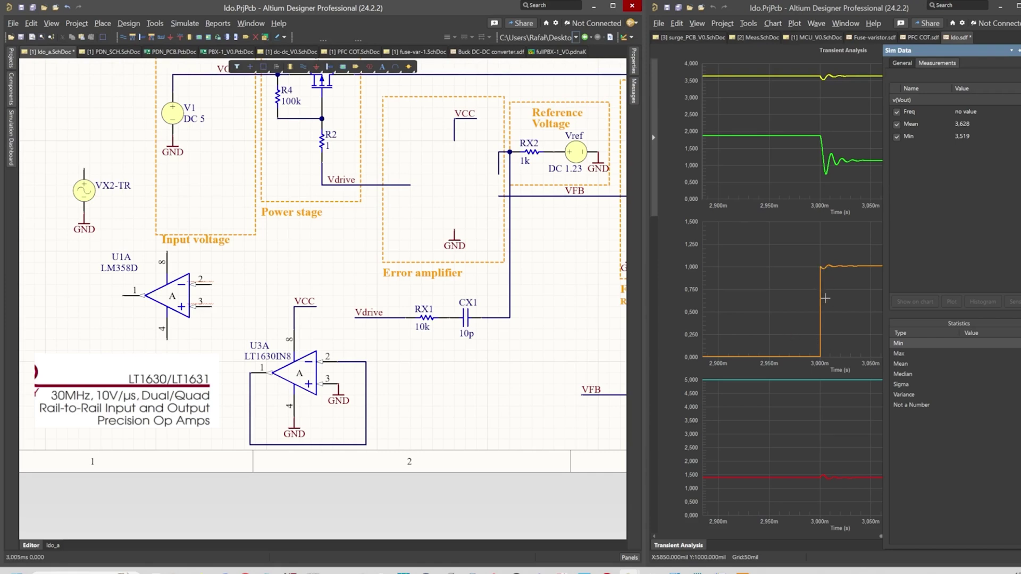
right_click_drag(300, 149, 291, 188)
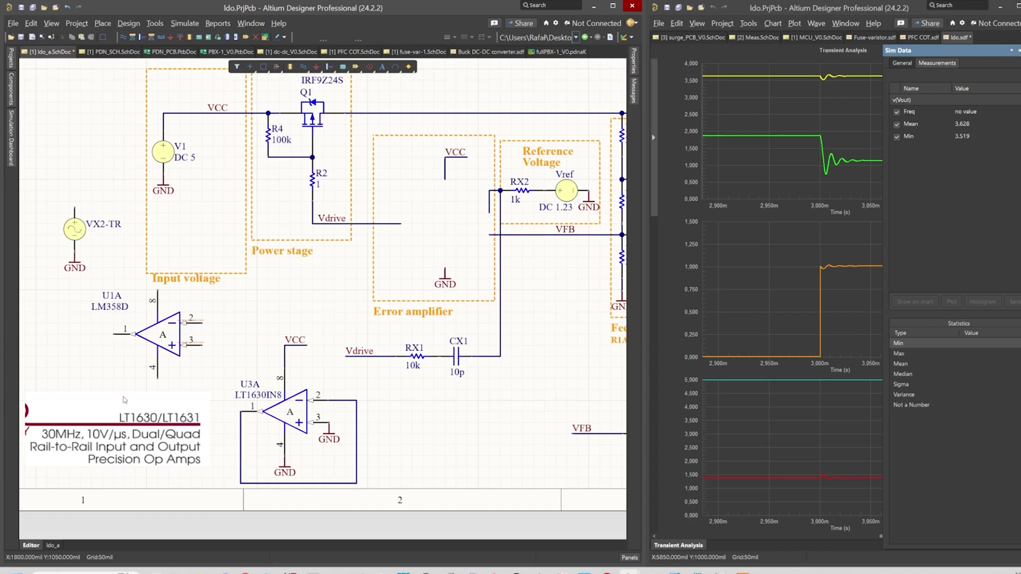
left_click_drag(294, 416, 482, 219)
left_click_drag(200, 328, 328, 405)
Step: Drop U1A into the lower box and run the AC sweep with the LT1630 error amplifier
left_click(14, 145)
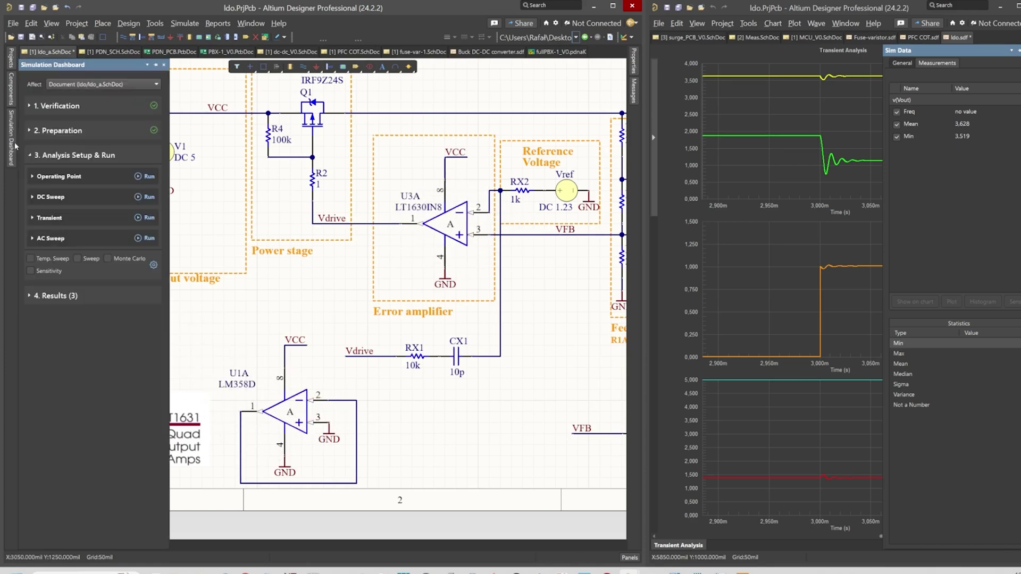
left_click(142, 240)
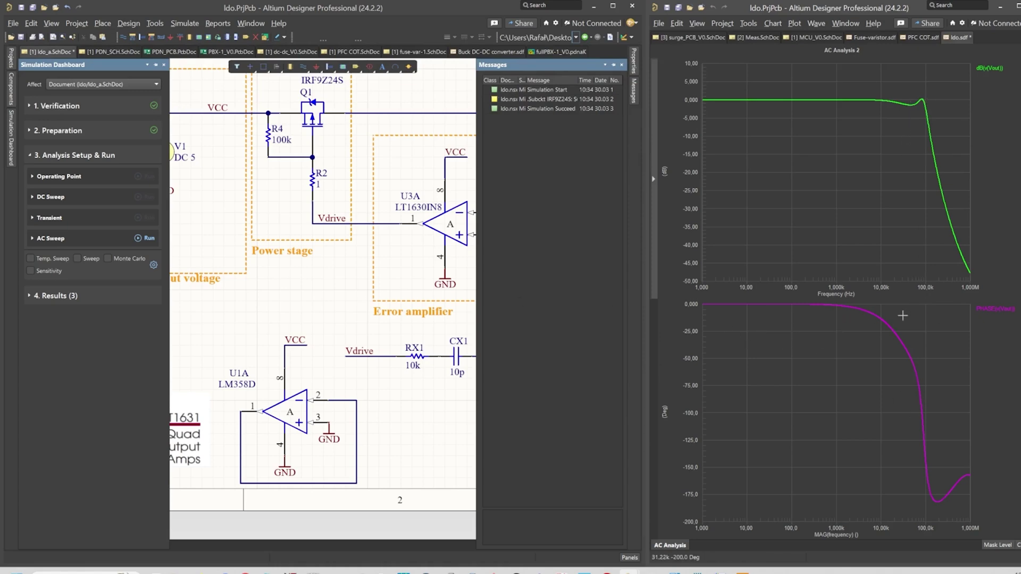
Step: Run the transient simulation with the LT1630 and zoom onto Vout around 3 ms
left_click(90, 217)
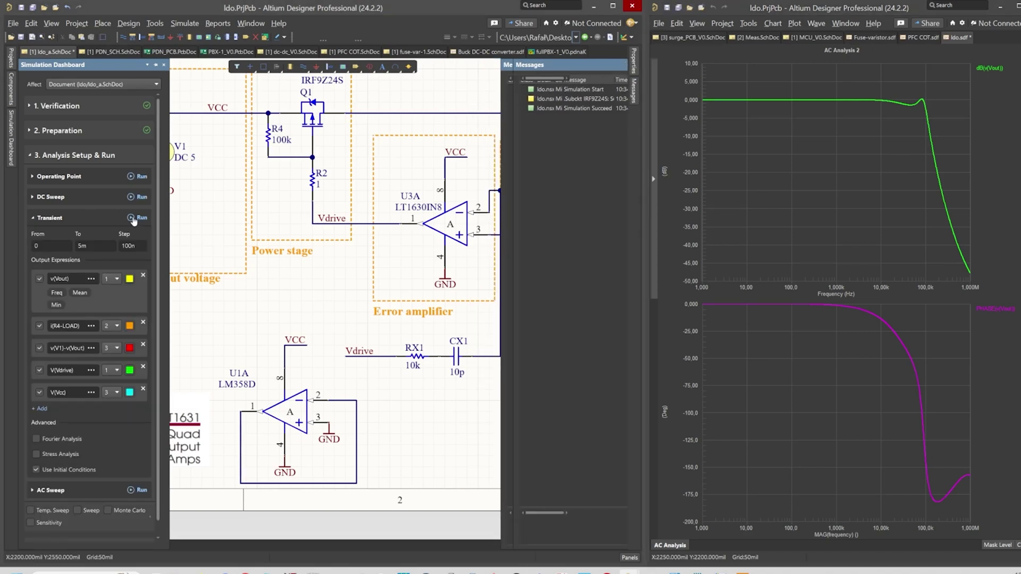
left_click(133, 219)
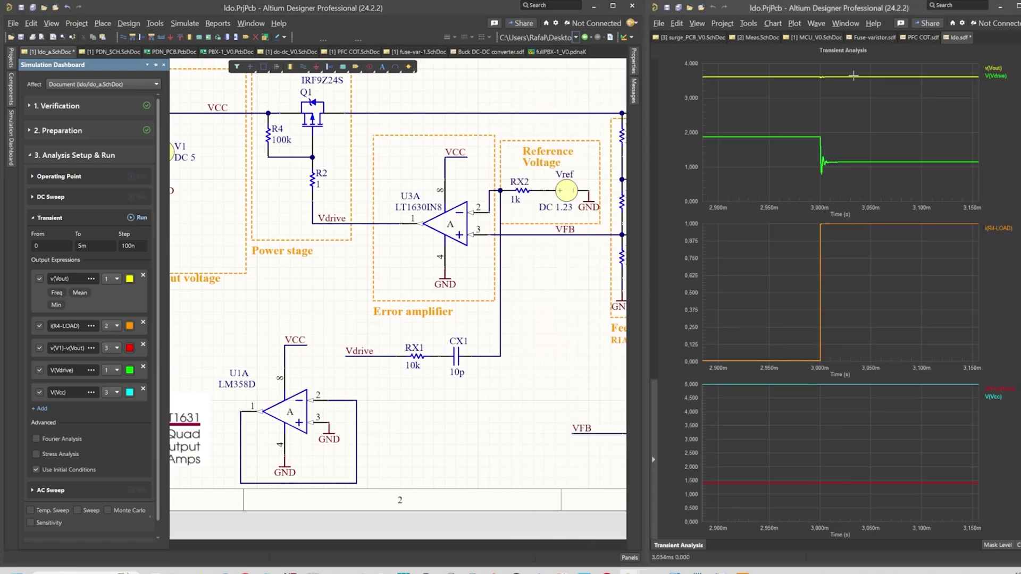
left_click_drag(809, 67, 827, 84)
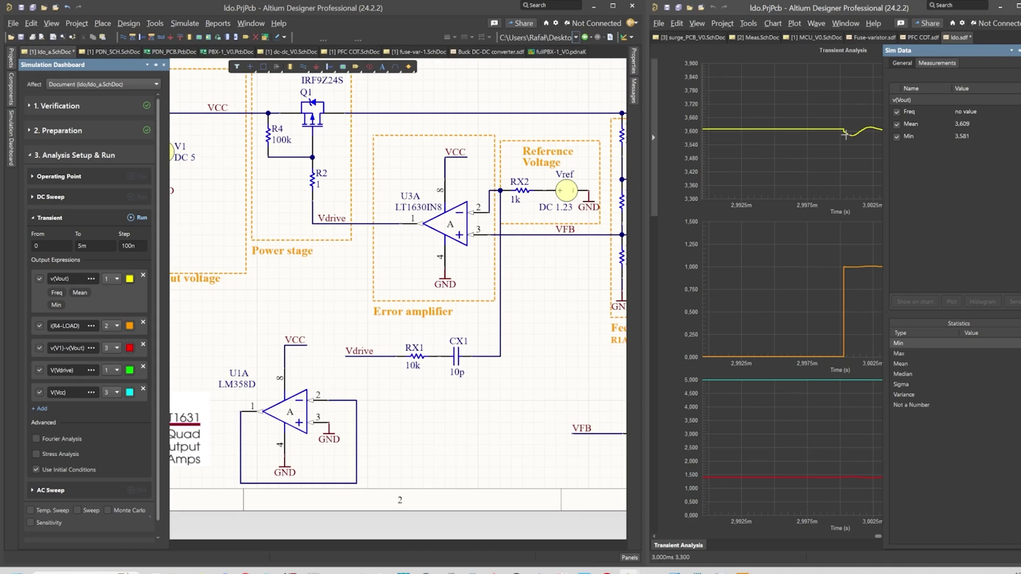
Step: Refit waveforms to 0–5 ms, then zoom from 2.5–3.4 ms into the moments after the step
right_click(733, 84)
left_click(803, 137)
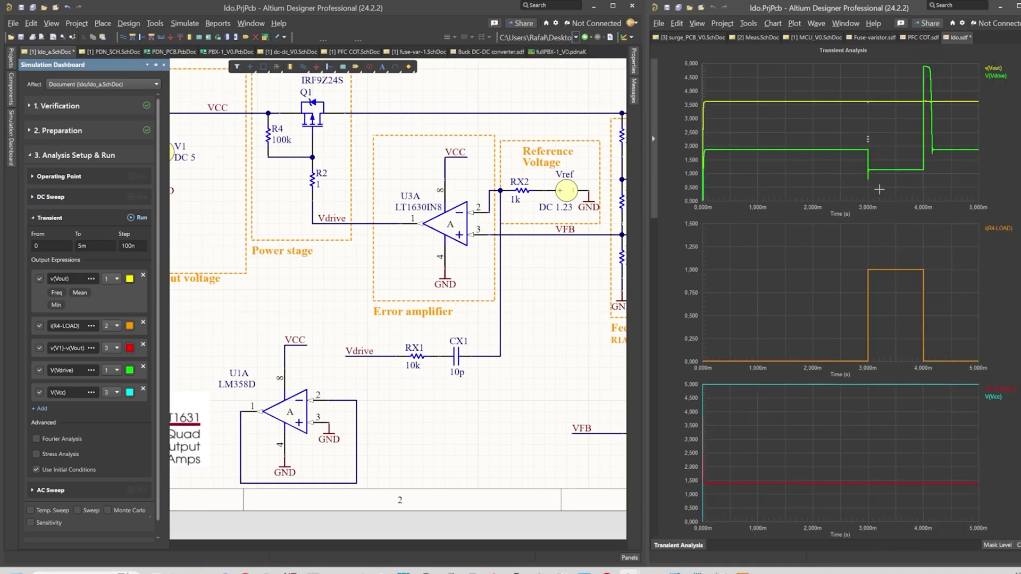
left_click_drag(868, 133, 876, 187)
right_click(787, 110)
left_click(819, 158)
left_click_drag(845, 102, 892, 191)
left_click_drag(829, 90, 863, 197)
left_click_drag(830, 72, 882, 186)
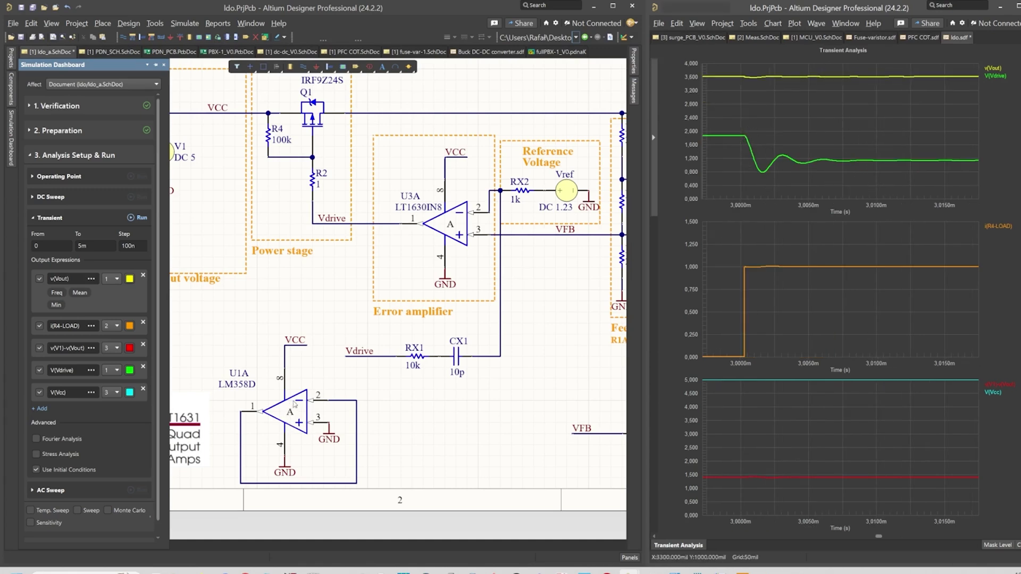
Step: Move the LM358D U1A into the Error amplifier box and rerun the transient simulation
left_click_drag(287, 412, 423, 276)
key("Escape")
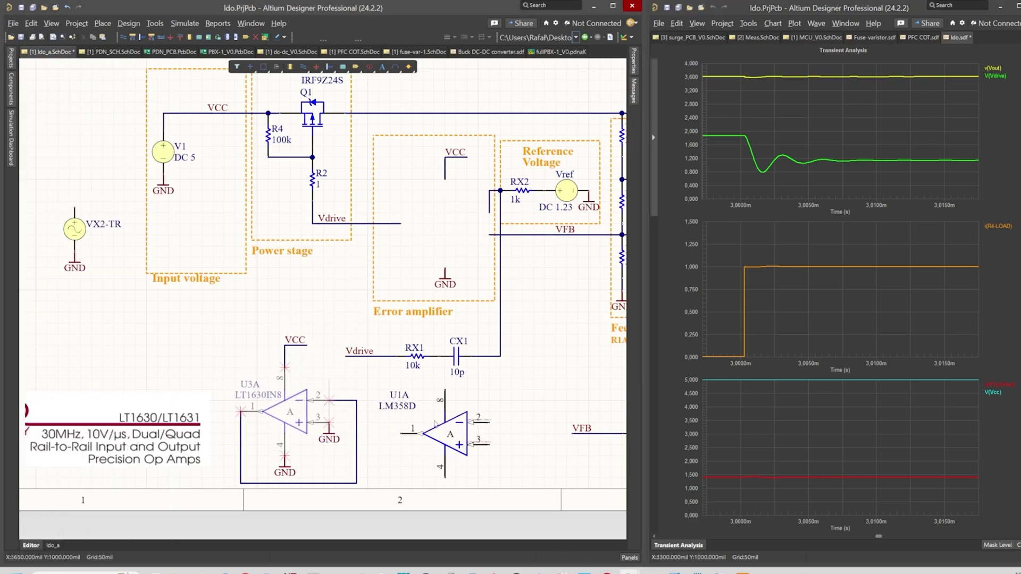
left_click_drag(448, 430, 492, 240)
left_click(12, 160)
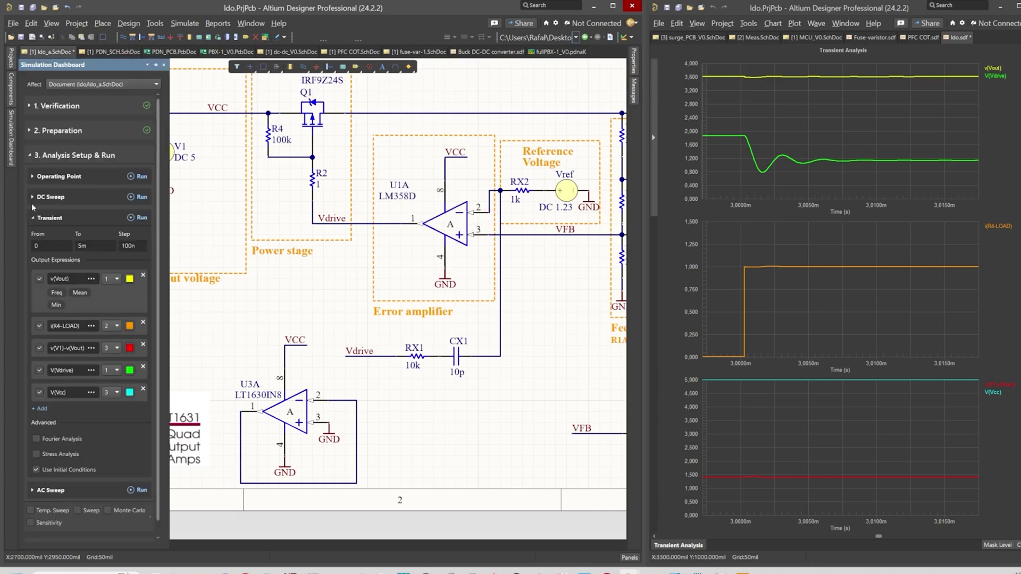
left_click(131, 219)
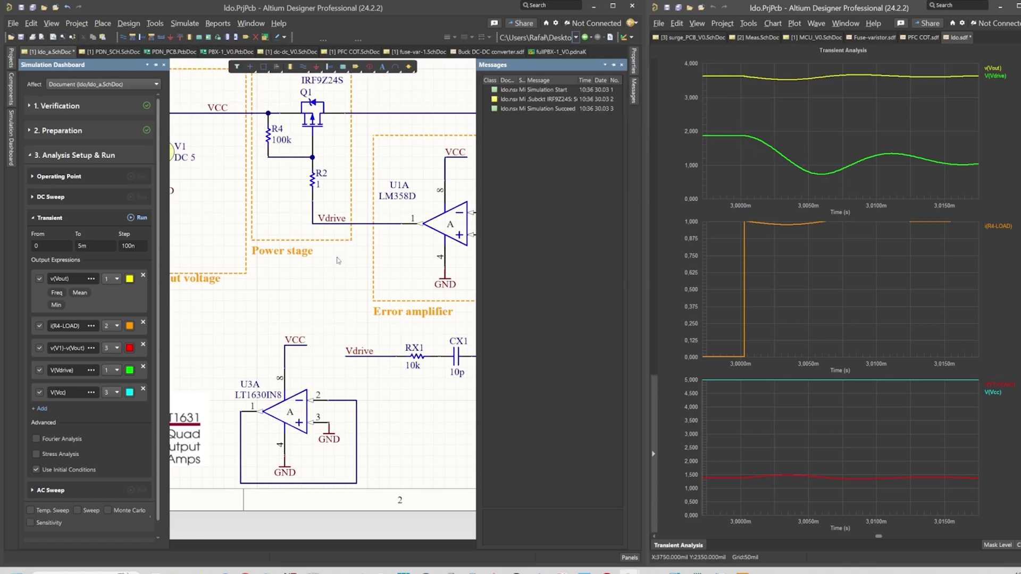
Step: Move the LM358D below the circuit and wire the LT1630 in as the error amplifier
left_click(408, 428)
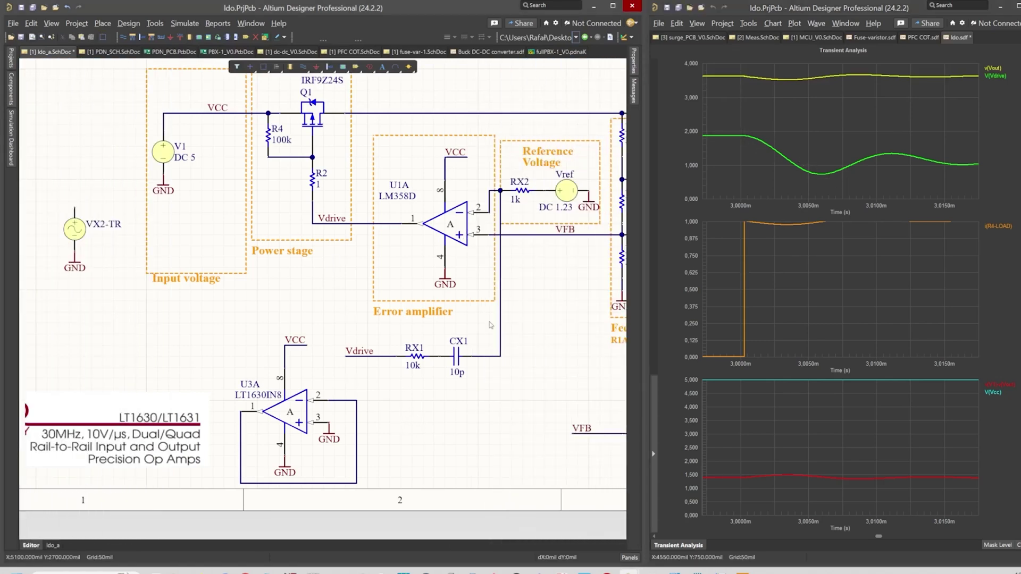
left_click_drag(489, 213, 495, 426)
left_click_drag(327, 401, 493, 212)
left_click_drag(494, 425, 331, 406)
left_click(11, 154)
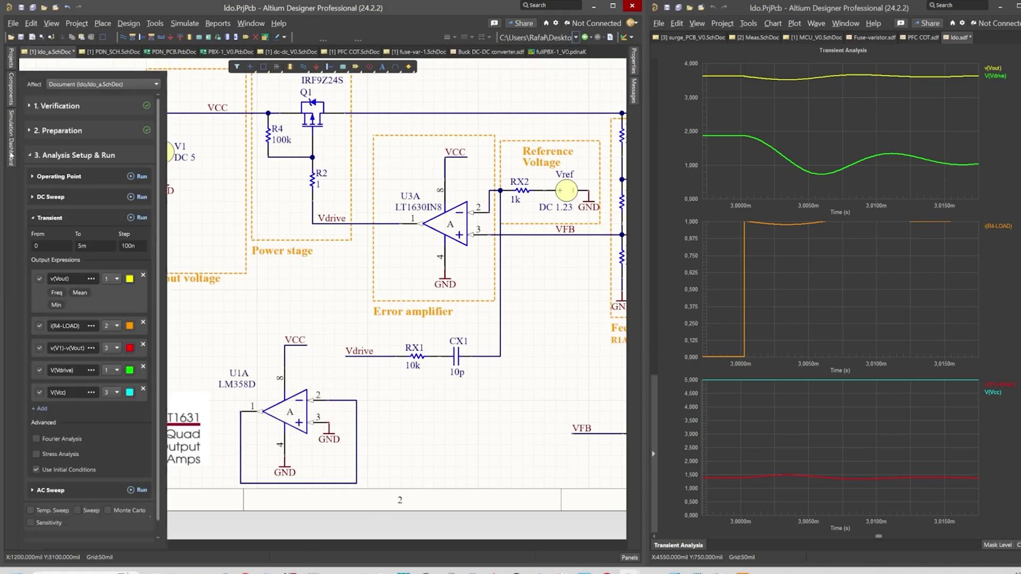
Step: Rerun the transient simulation with the LT1630 in place
left_click(132, 218)
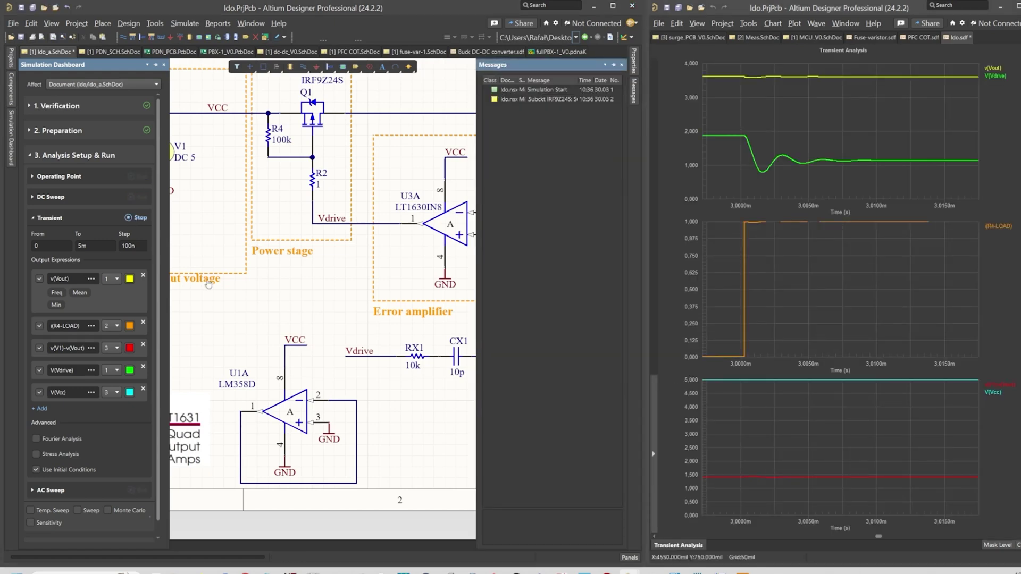
right_click_drag(357, 326, 223, 314)
scroll(224, 314, "down", 1, "ctrl")
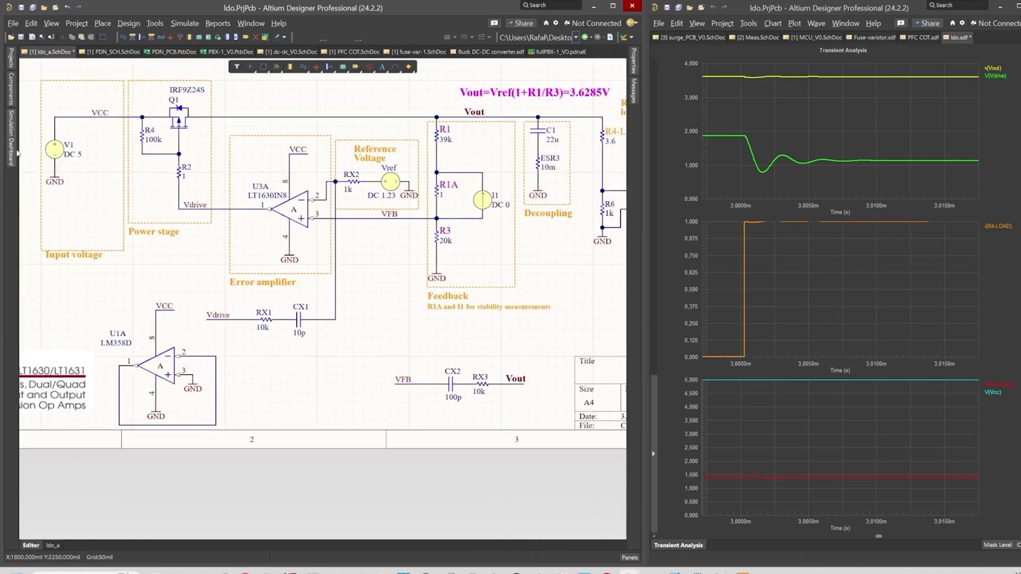
Step: Run the AC sweep, then change CX1 from 10p to 1p
mouse_move(18, 153)
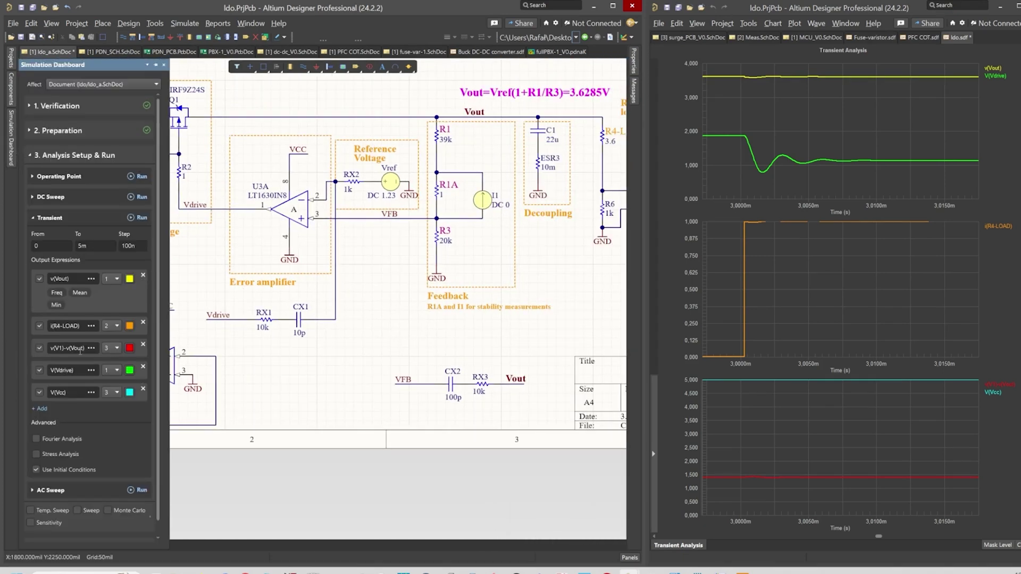
left_click(133, 491)
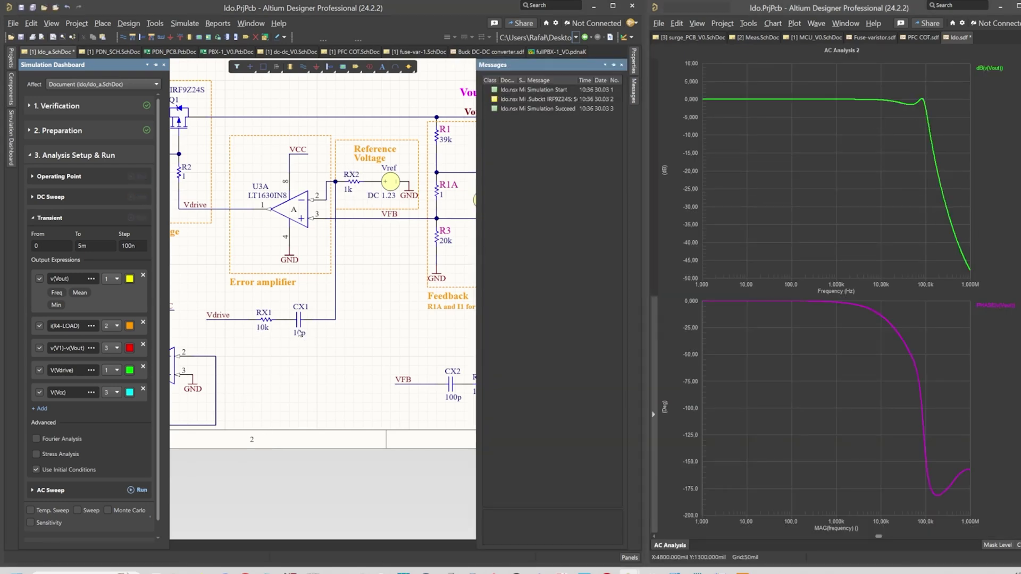
double_click(299, 333)
type("p")
key("Return")
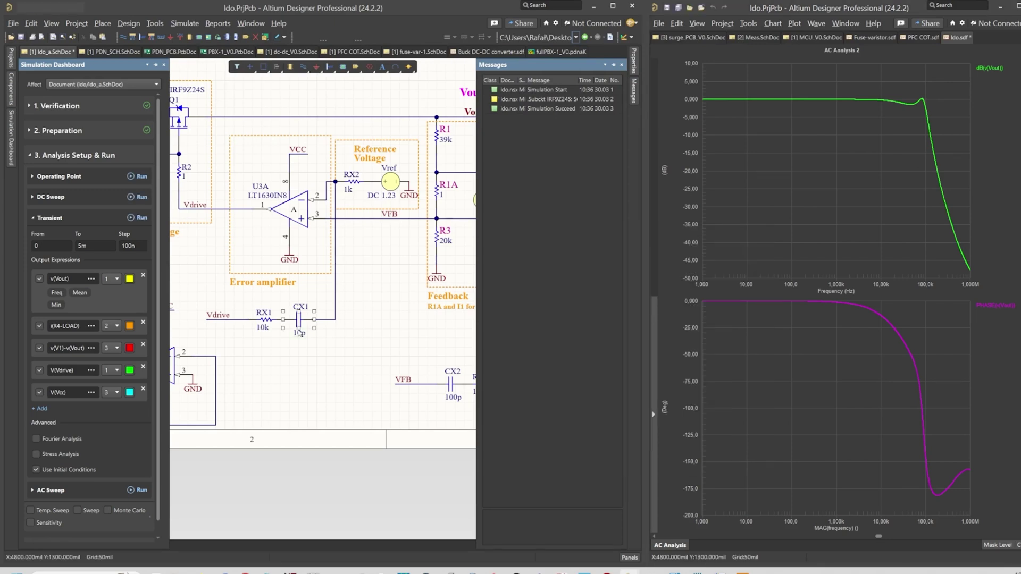
Step: Rerun the transient and AC sweep simulations with CX1 at 1p
left_click(134, 219)
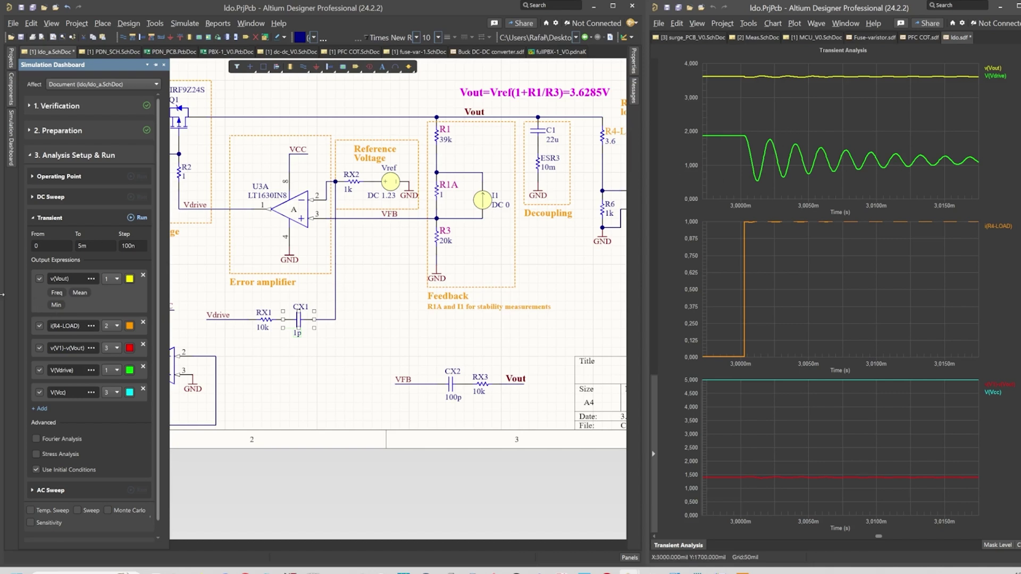
left_click(81, 491)
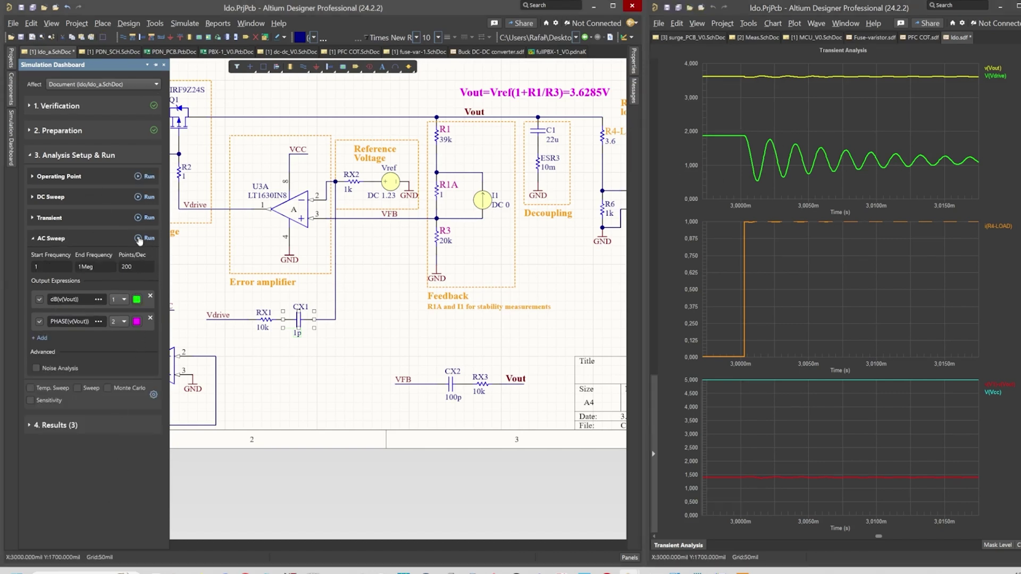
left_click(139, 238)
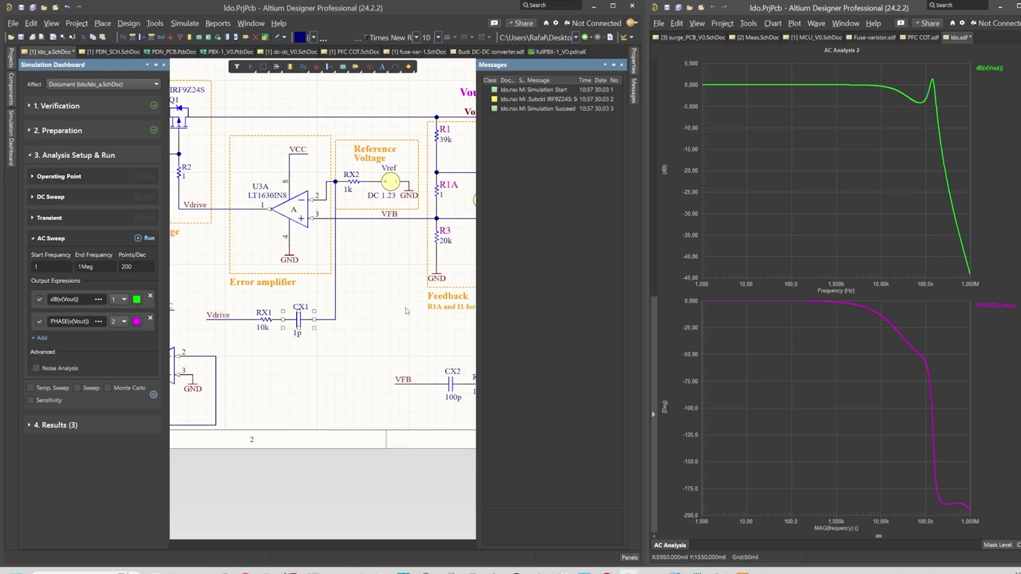
right_click_drag(407, 311, 252, 345)
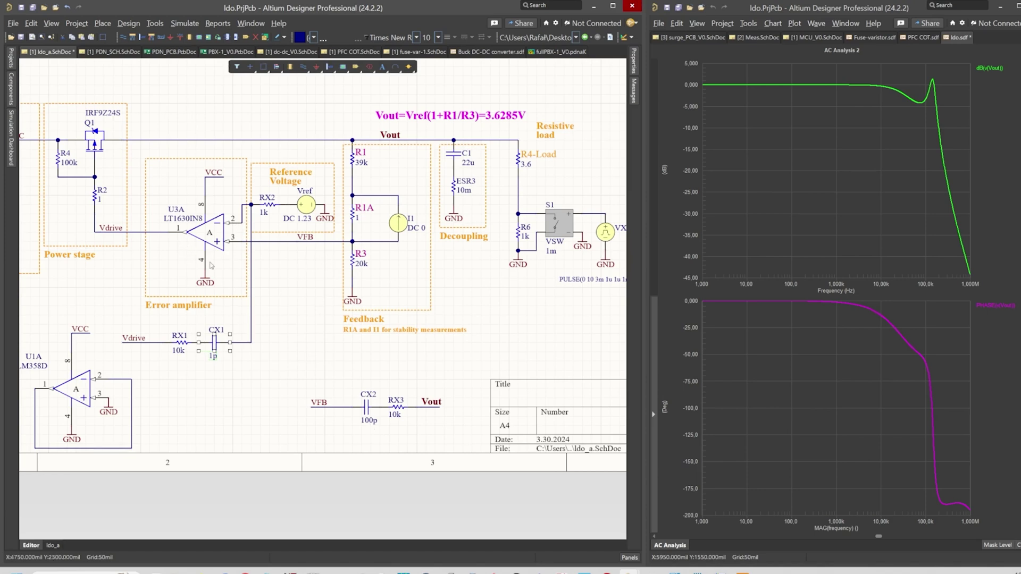
Step: Set CX2 to 10p and run the AC sweep
double_click(367, 421)
type("10p")
key("Return")
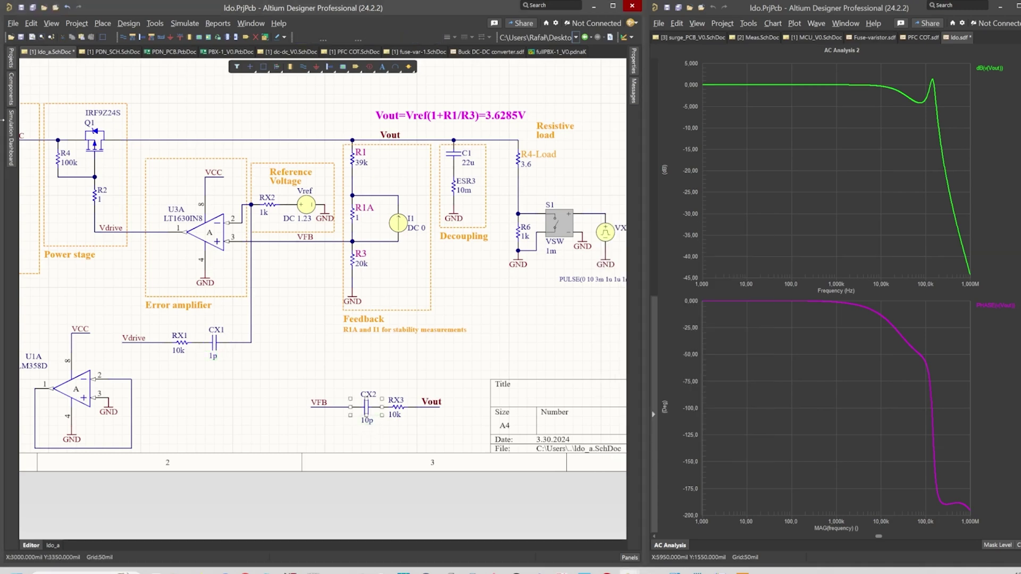
left_click(11, 154)
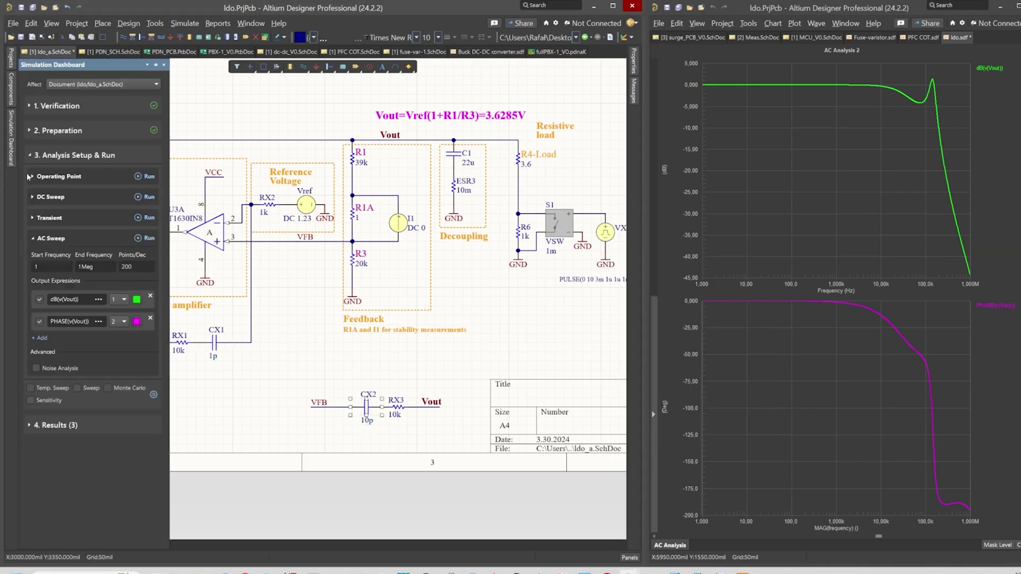
left_click(141, 240)
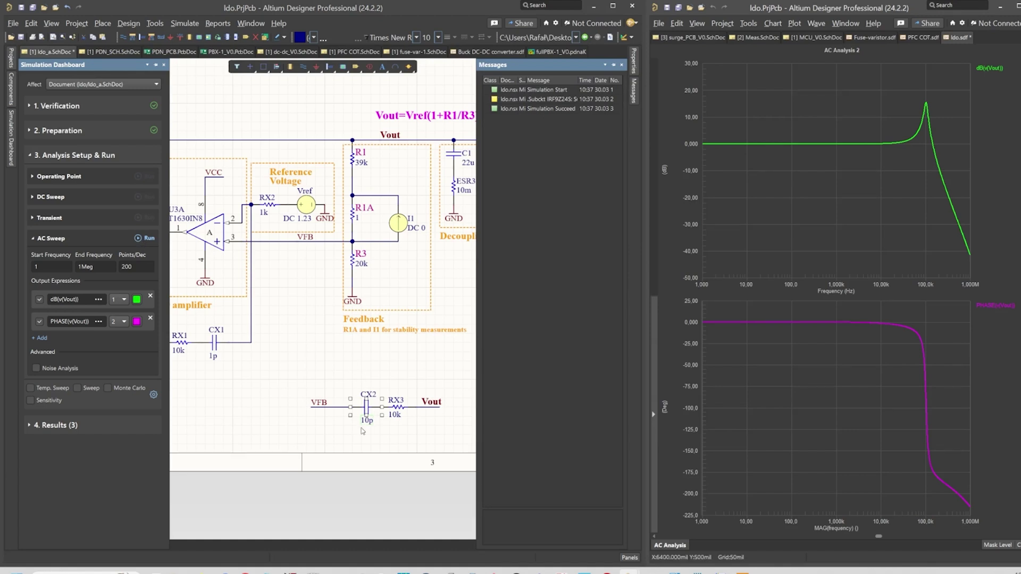
Step: Restore CX2 to 100p and rerun the AC sweep
double_click(367, 420)
type("0")
key("Return")
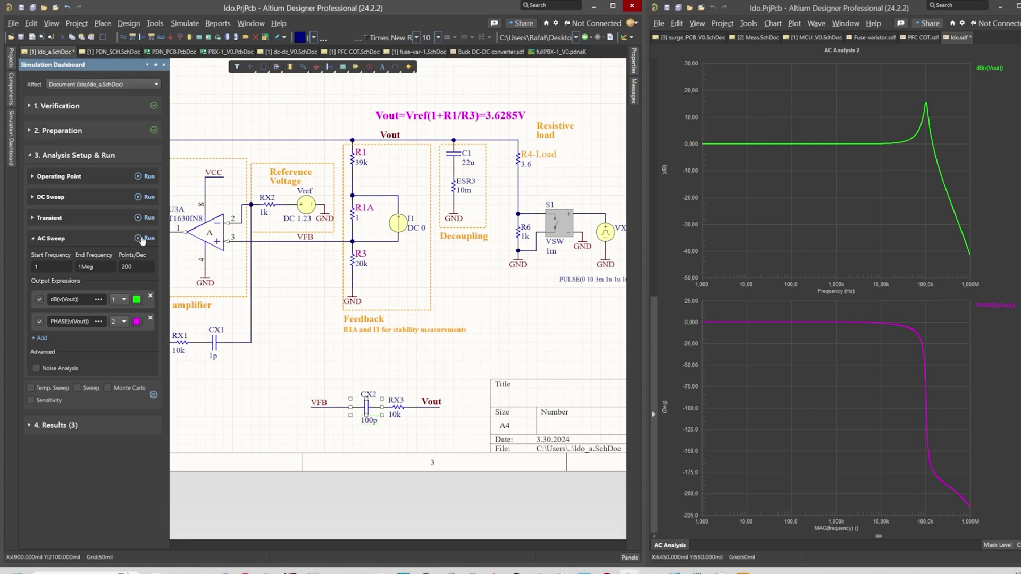
left_click(142, 241)
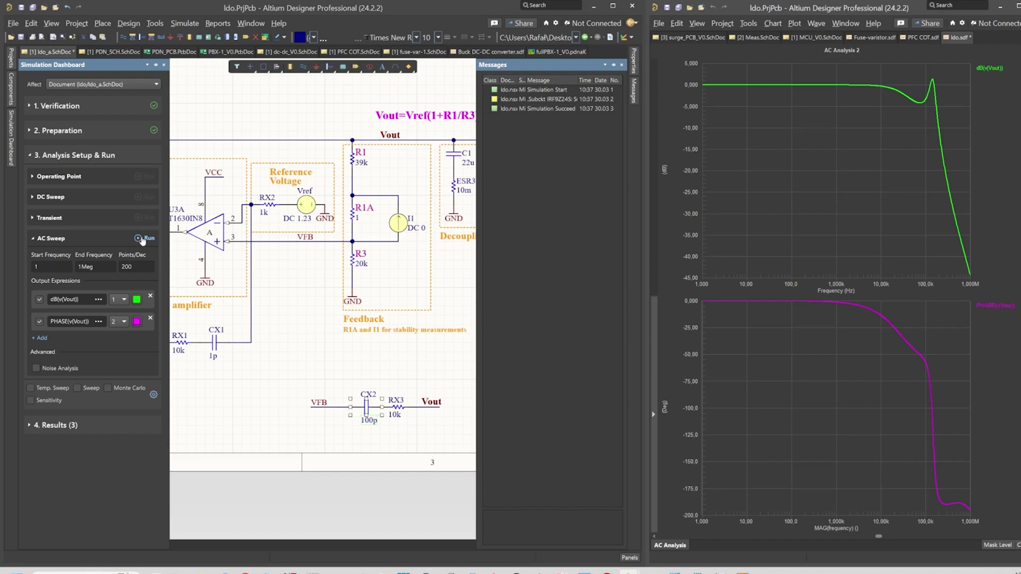
Step: Run the transient simulation from the Transient analysis settings
left_click(31, 158)
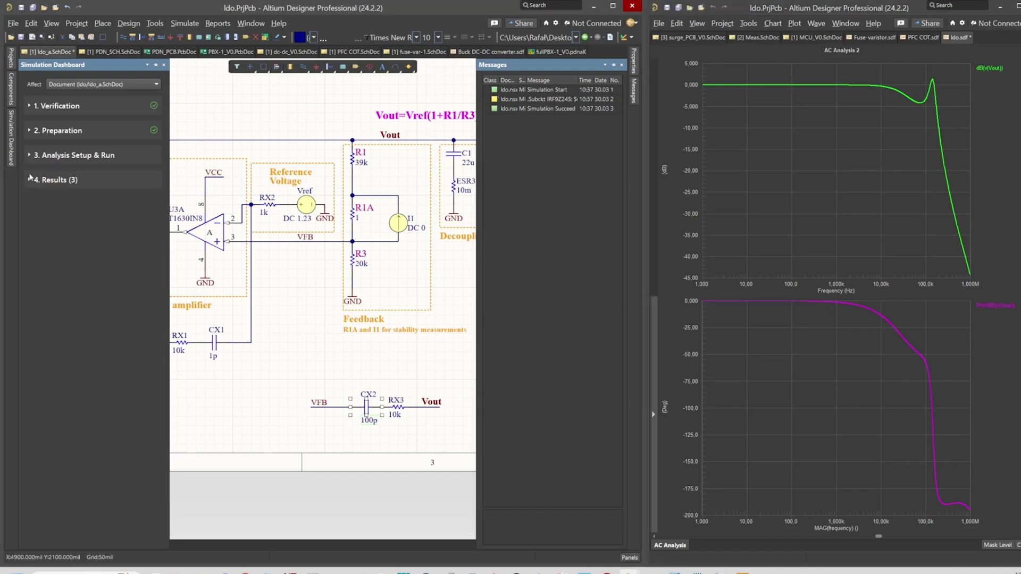
left_click(31, 156)
left_click(137, 218)
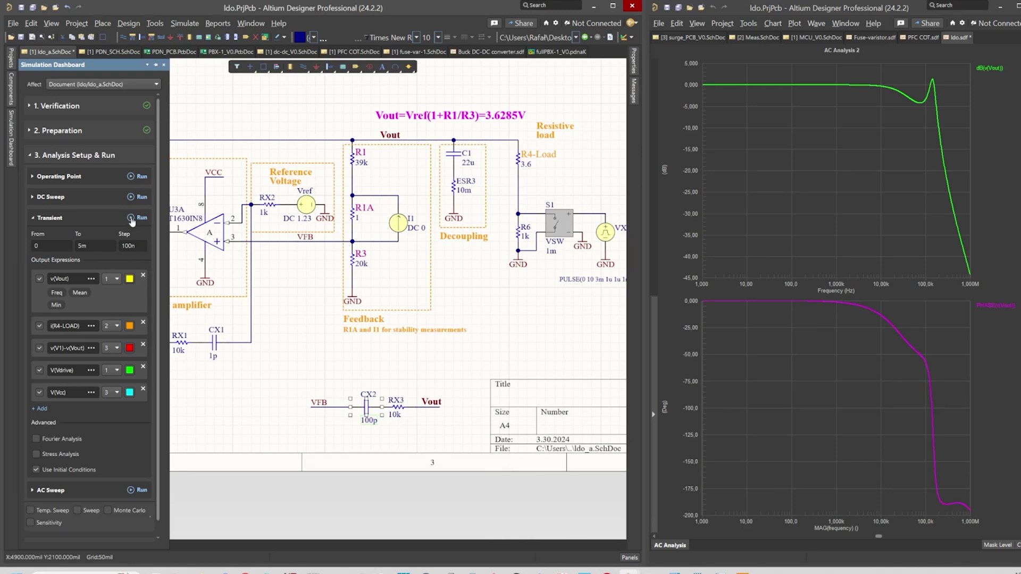
left_click(131, 219)
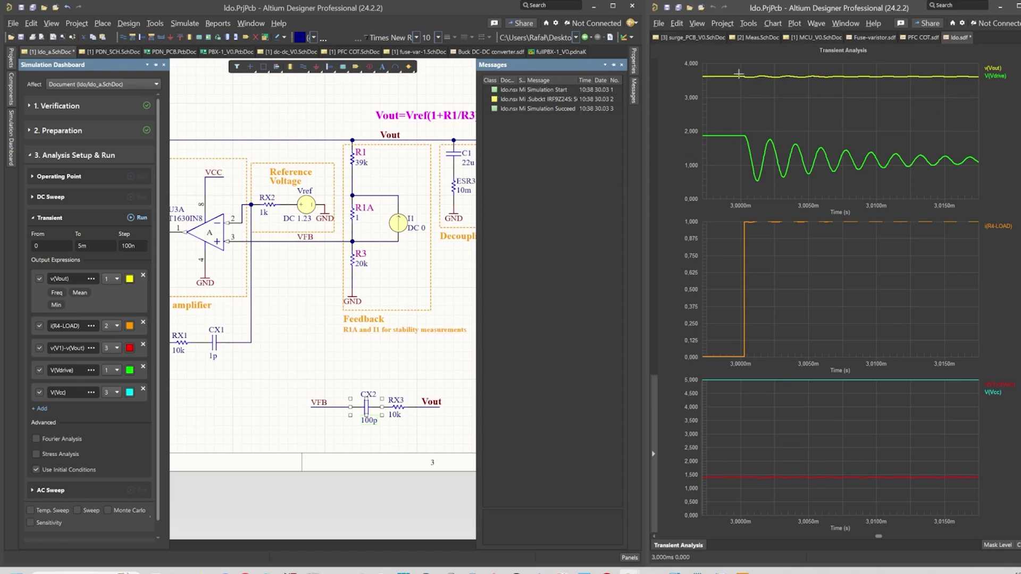
Step: Fit the transient waveforms to the full 0–5 ms range
right_click(805, 111)
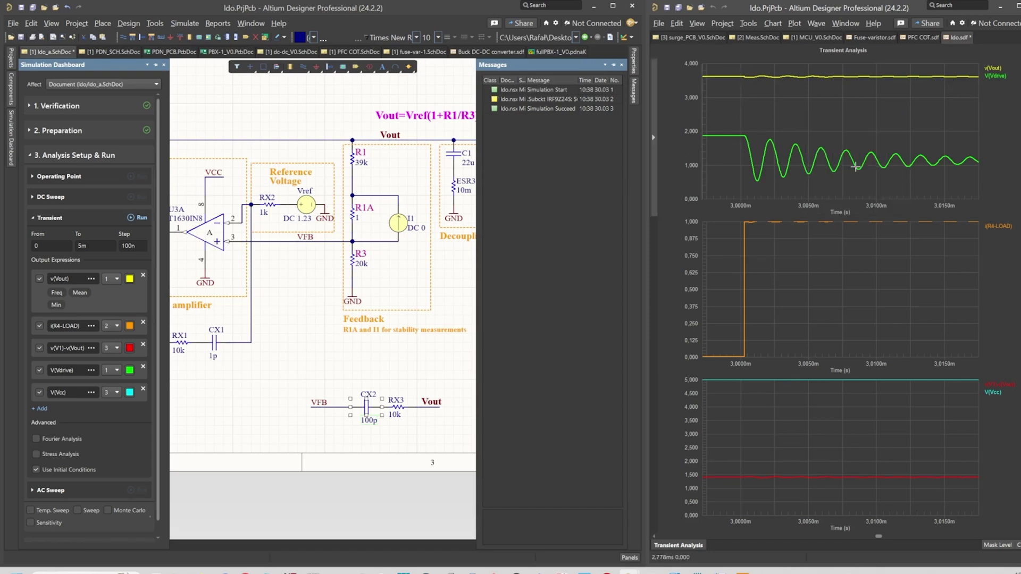
left_click(851, 163)
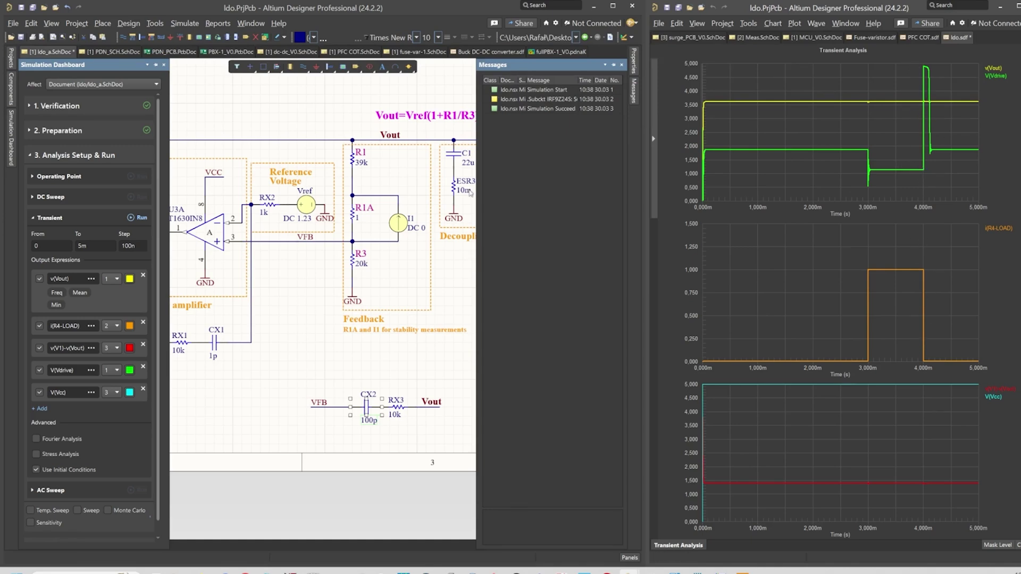
left_click(250, 247)
right_click_drag(250, 248, 306, 259)
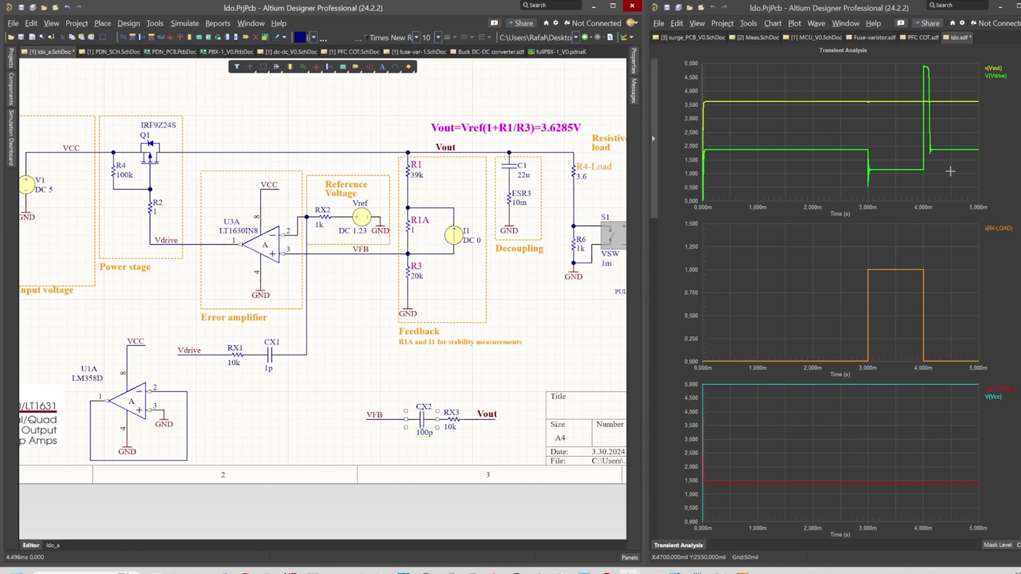
Step: Zoom the waveforms into 3.6–4.4 ms, then refit all charts to 0–5 ms
left_click_drag(944, 185, 899, 50)
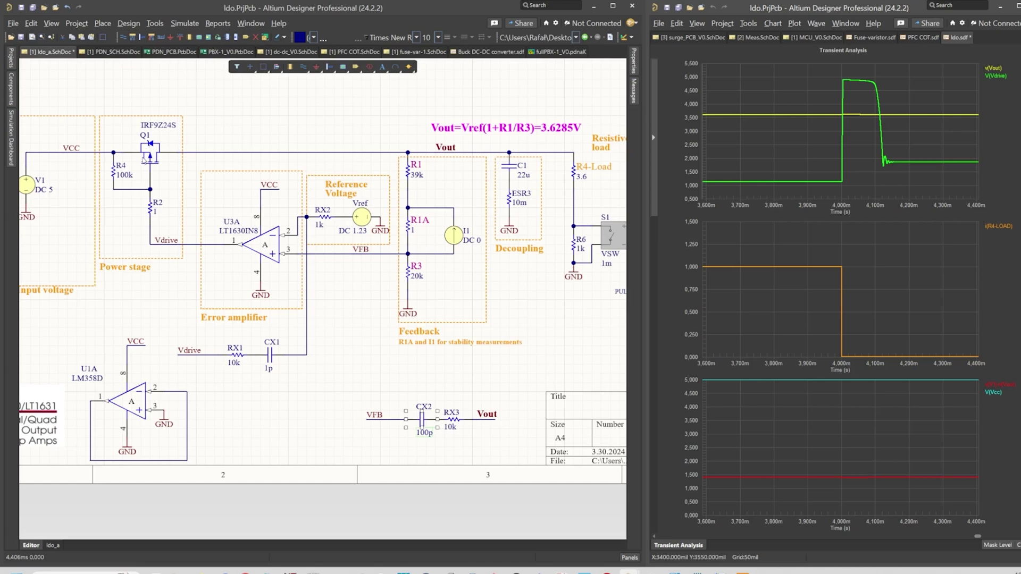
right_click(877, 236)
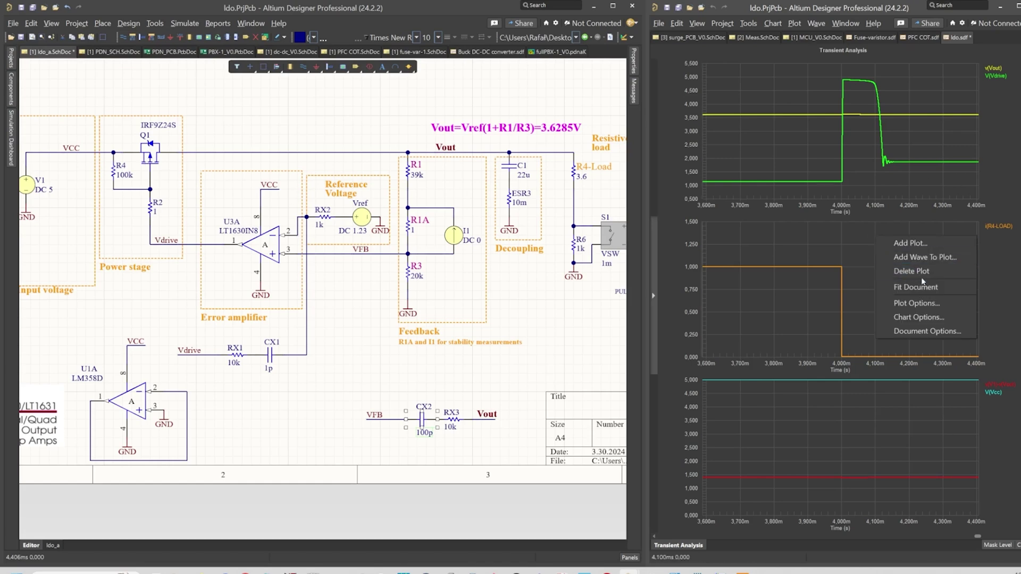
left_click(923, 287)
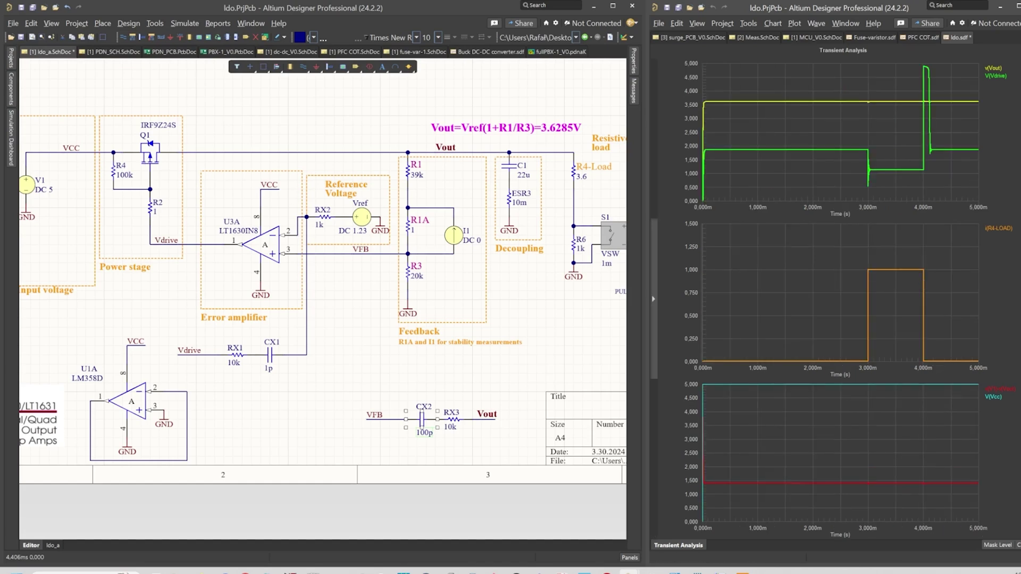